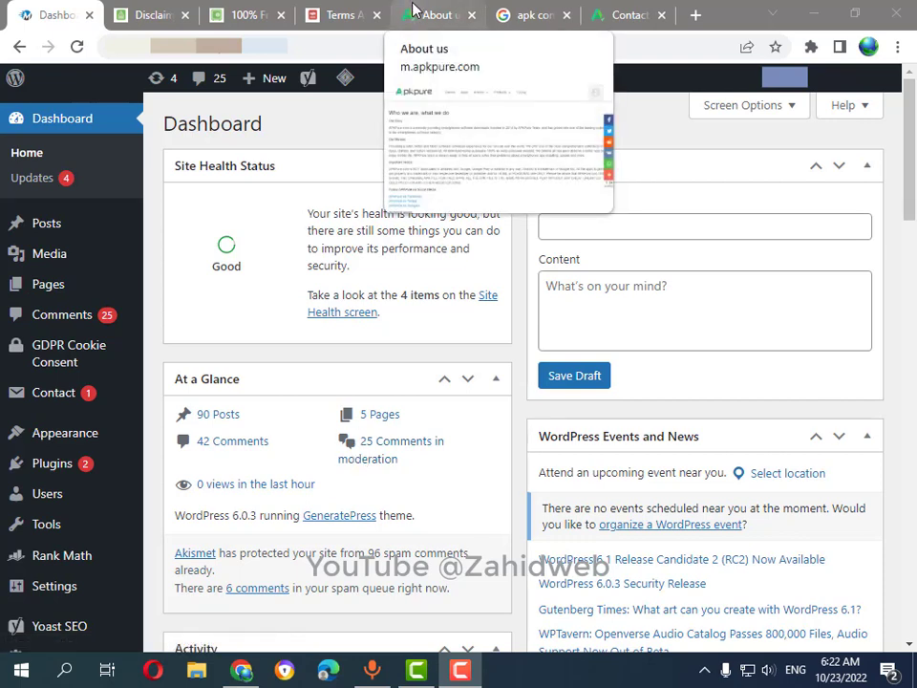
# Create a new draft page titled 'About Us' and put the cursor in its empty body.
pyautogui.moveTo(84, 286)
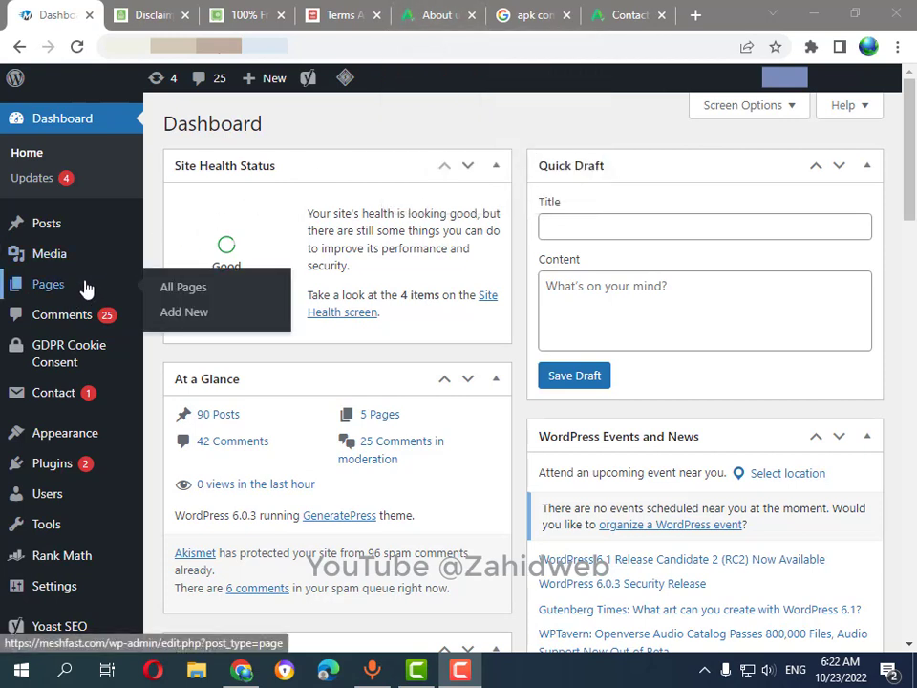
pyautogui.click(187, 321)
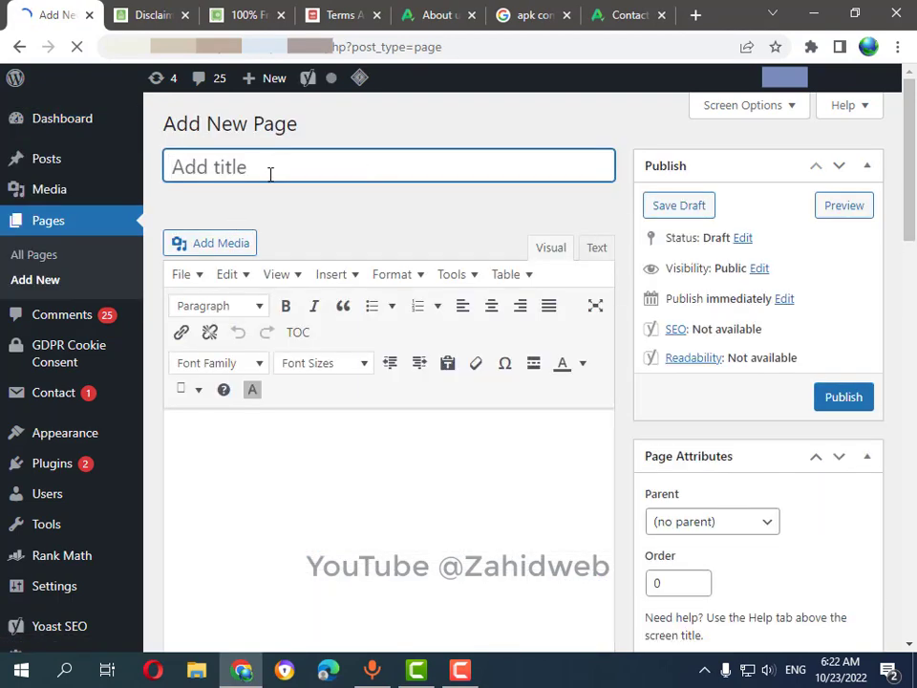
pyautogui.write('Abourt U')
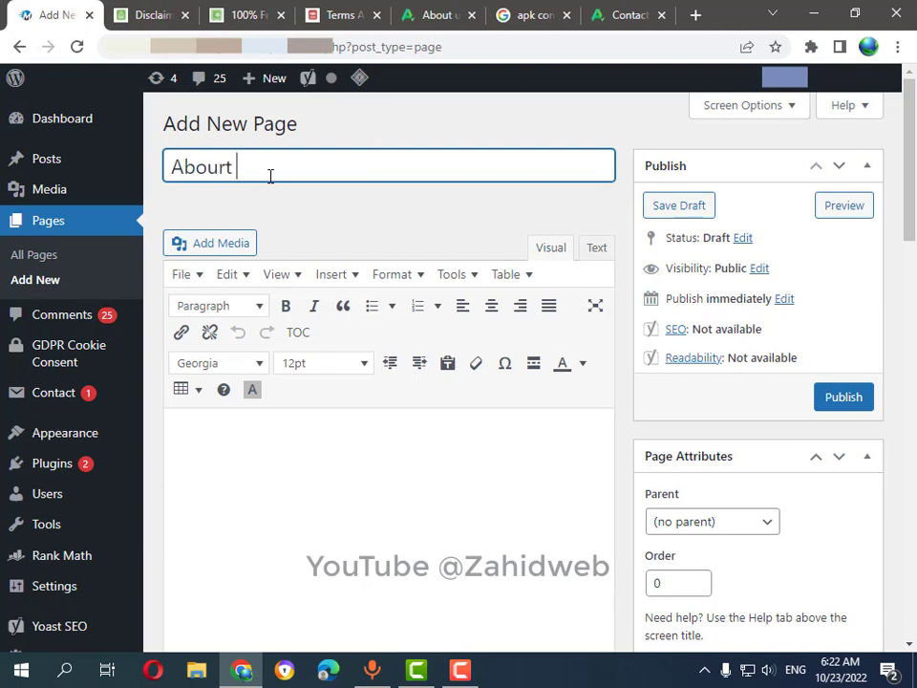
pyautogui.press('BackSpace')
pyautogui.press('BackSpace')
pyautogui.press('BackSpace')
pyautogui.press('BackSpace')
pyautogui.write('y')
pyautogui.press('BackSpace')
pyautogui.write('t Us')
pyautogui.click(272, 575)
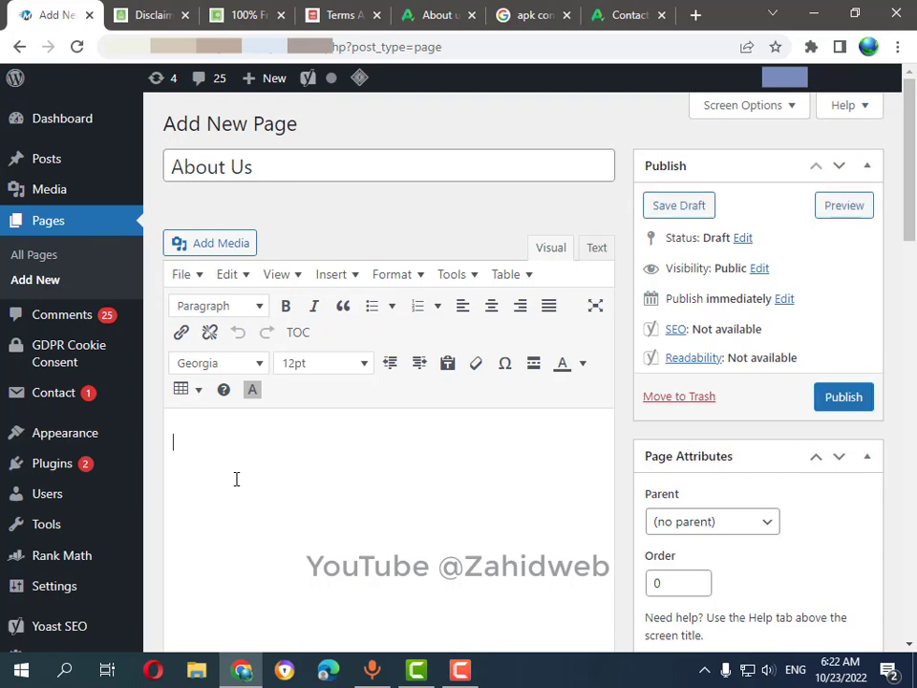
pyautogui.click(449, 12)
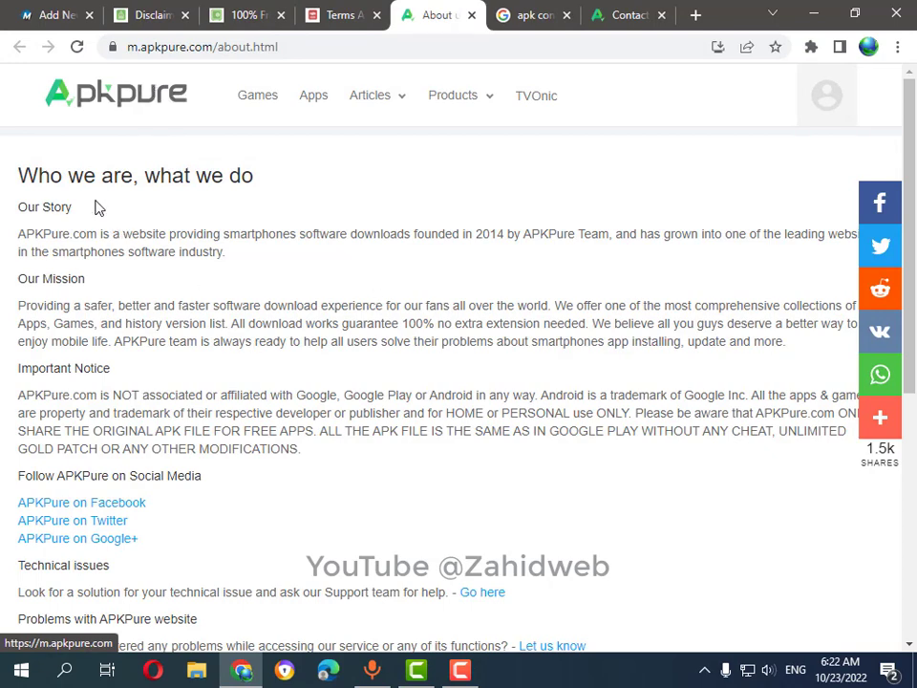
# Scroll through the APKPure About us page to review its story, mission and policy sections.
pyautogui.scroll(-1, 110, 215)
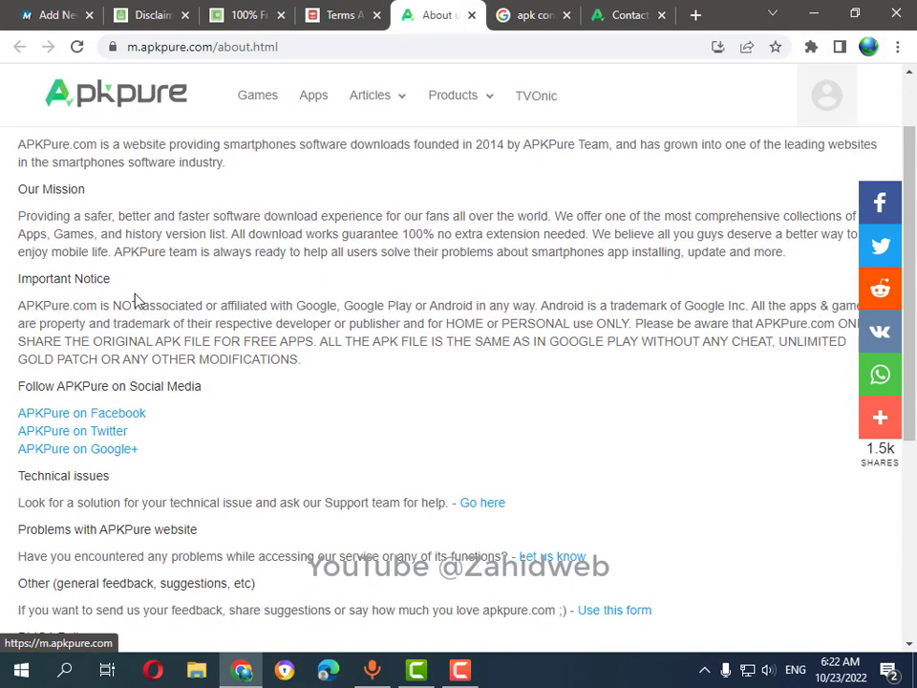
pyautogui.scroll(1, 161, 328)
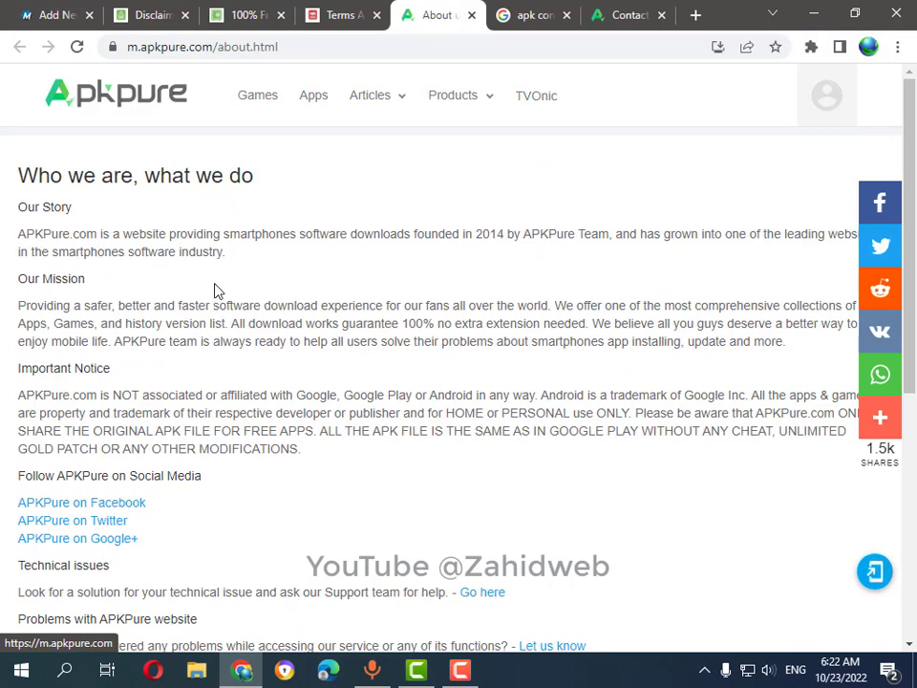
pyautogui.scroll(-2, 218, 301)
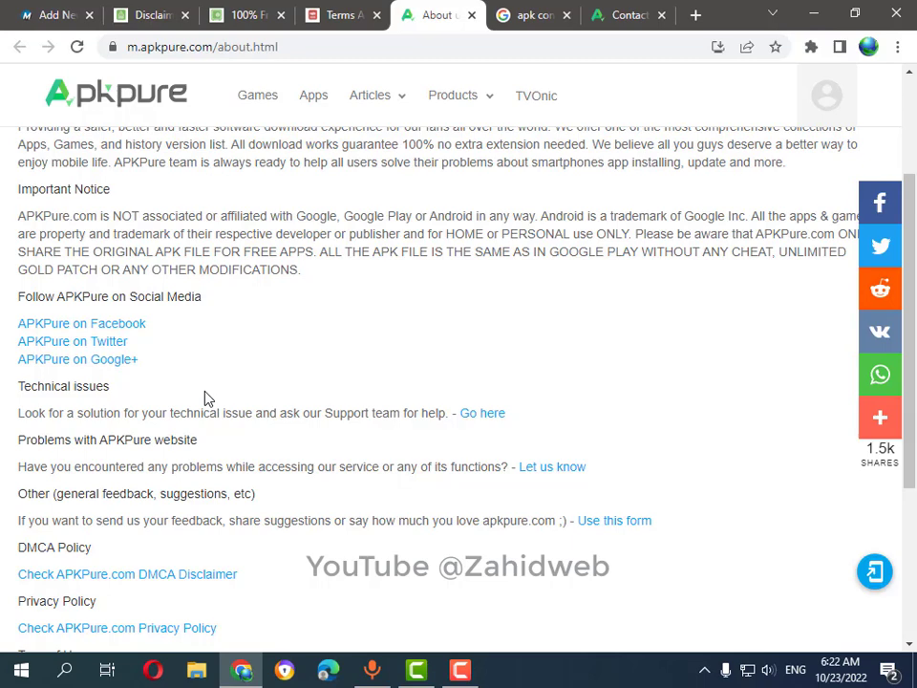
pyautogui.scroll(-1, 205, 397)
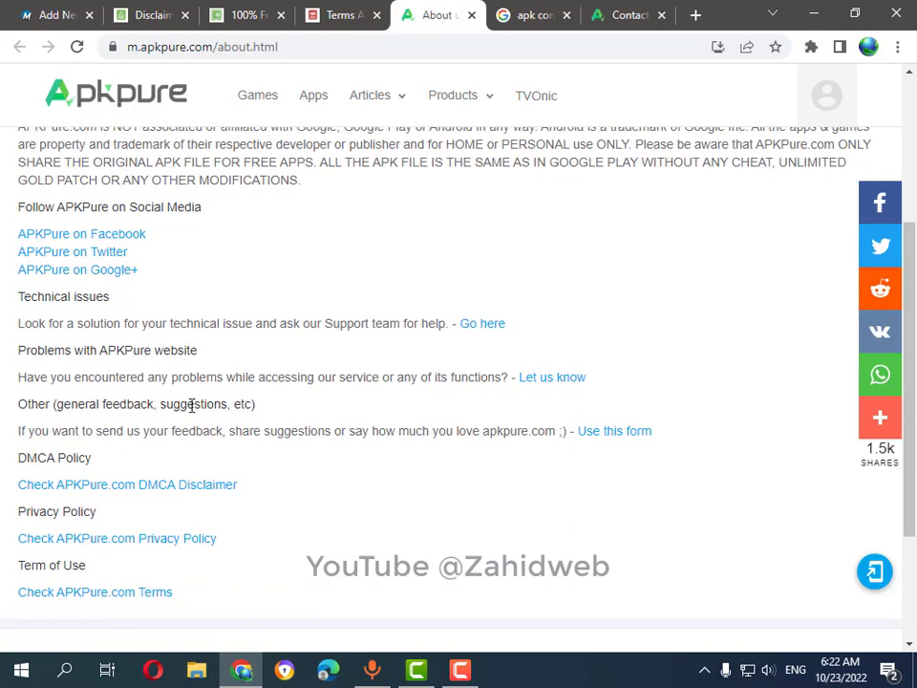
pyautogui.scroll(-2, 131, 423)
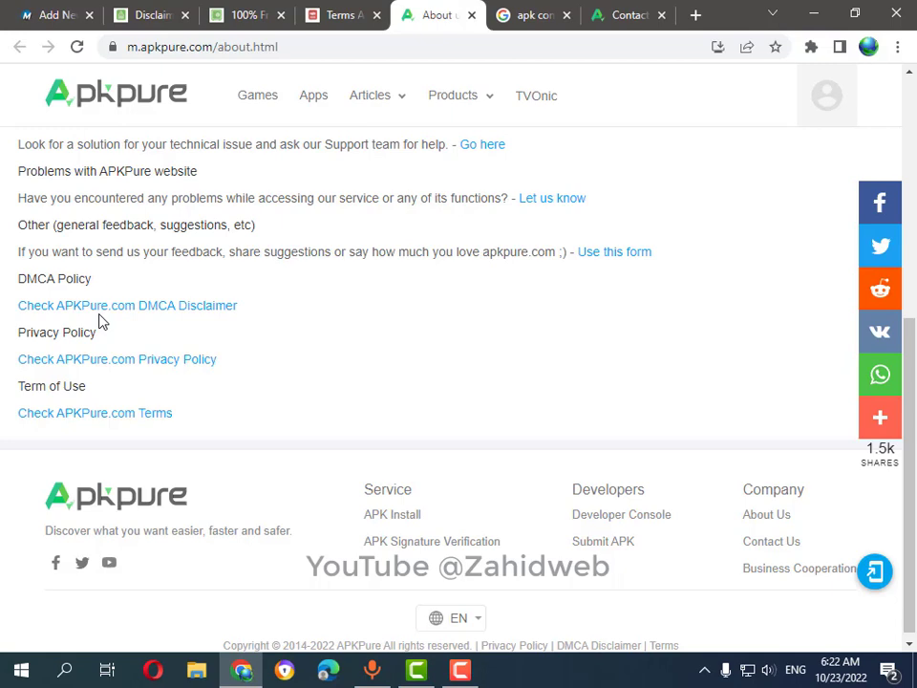
pyautogui.scroll(5, 102, 321)
pyautogui.scroll(-1, 247, 372)
pyautogui.scroll(1, 225, 408)
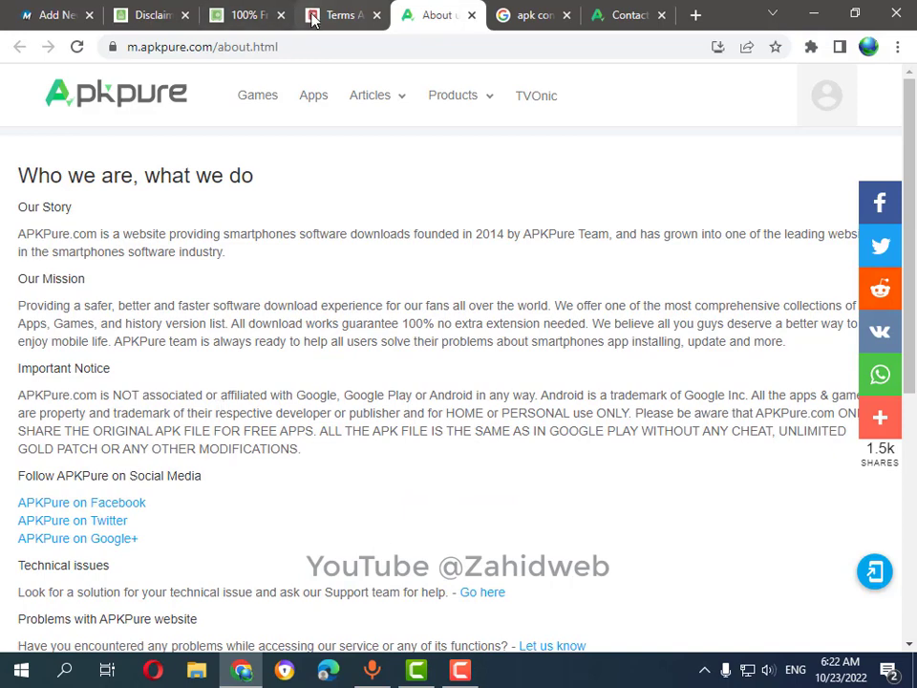
# Review the APKPure Contact Us page and its form, then switch to the Disclaimer Generator.
pyautogui.click(616, 23)
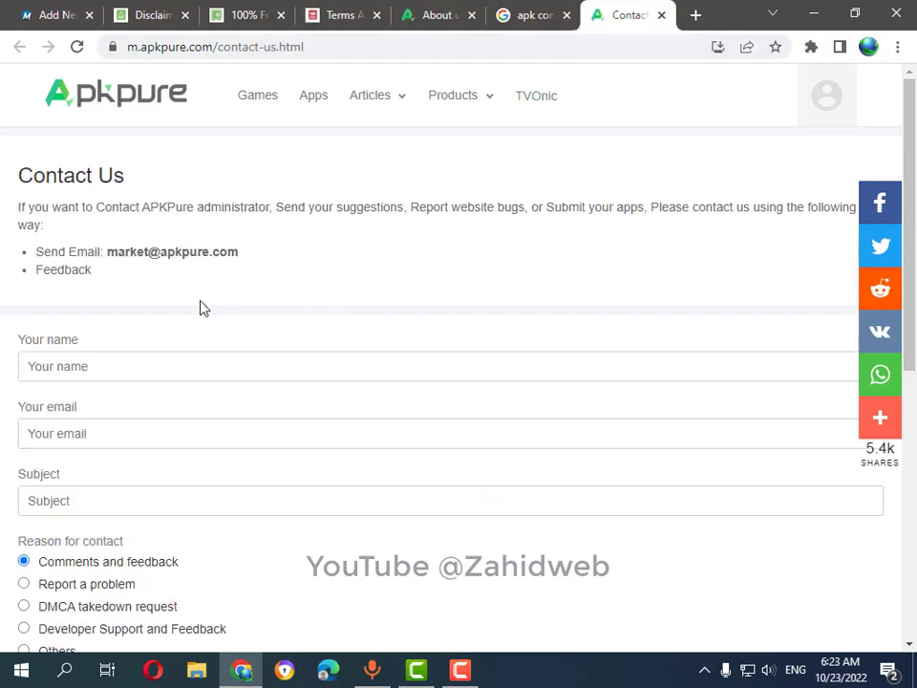
pyautogui.scroll(-2, 191, 305)
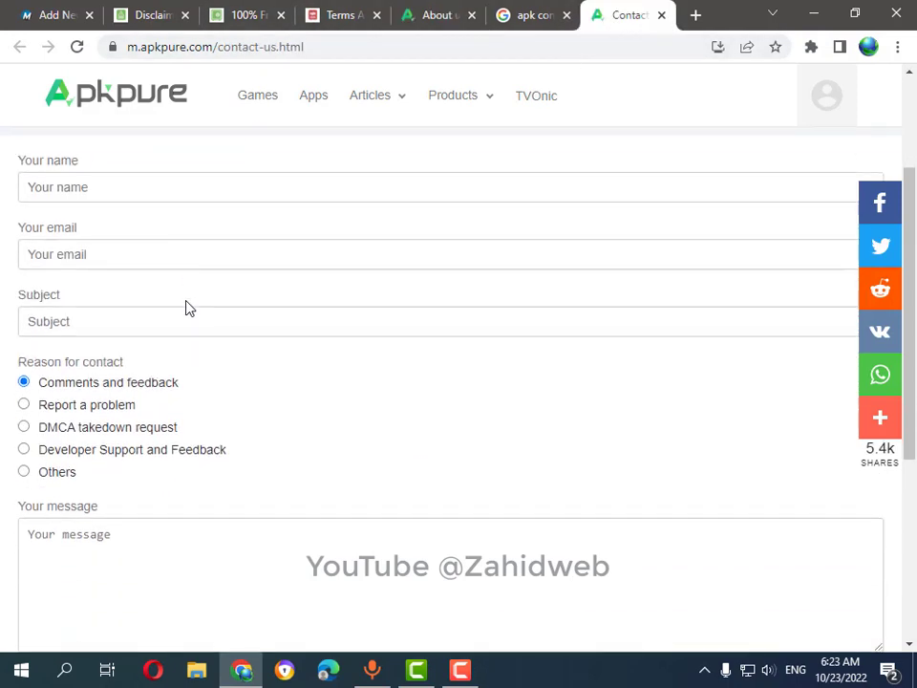
pyautogui.scroll(2, 188, 305)
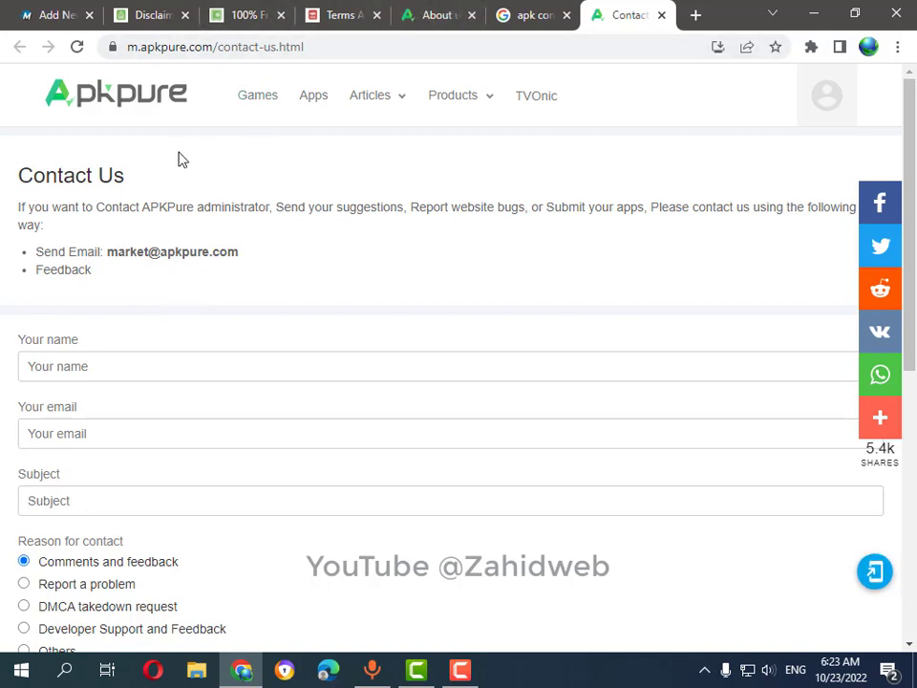
pyautogui.click(135, 14)
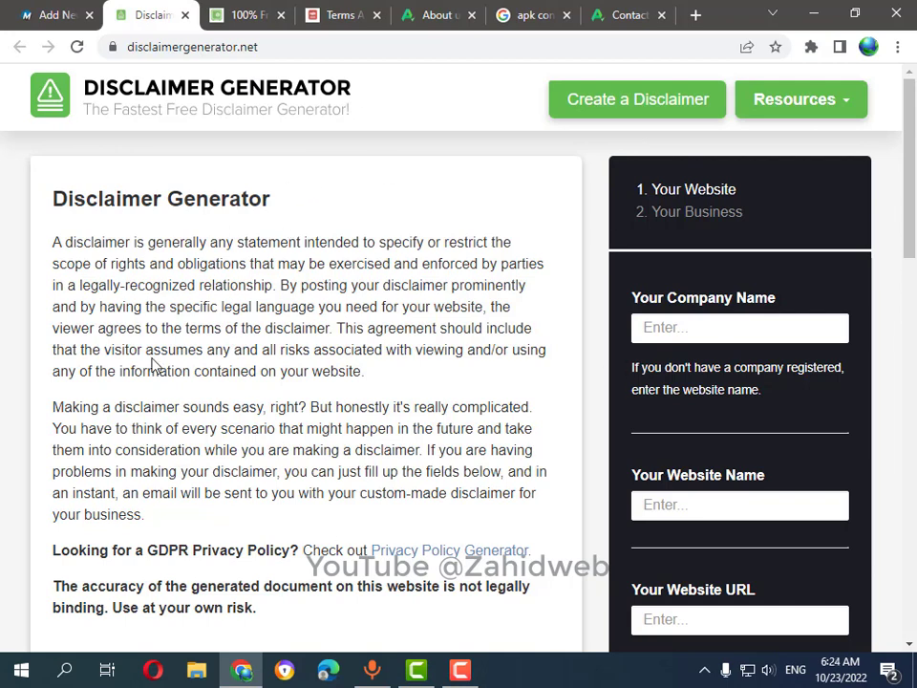
pyautogui.scroll(-3, 211, 273)
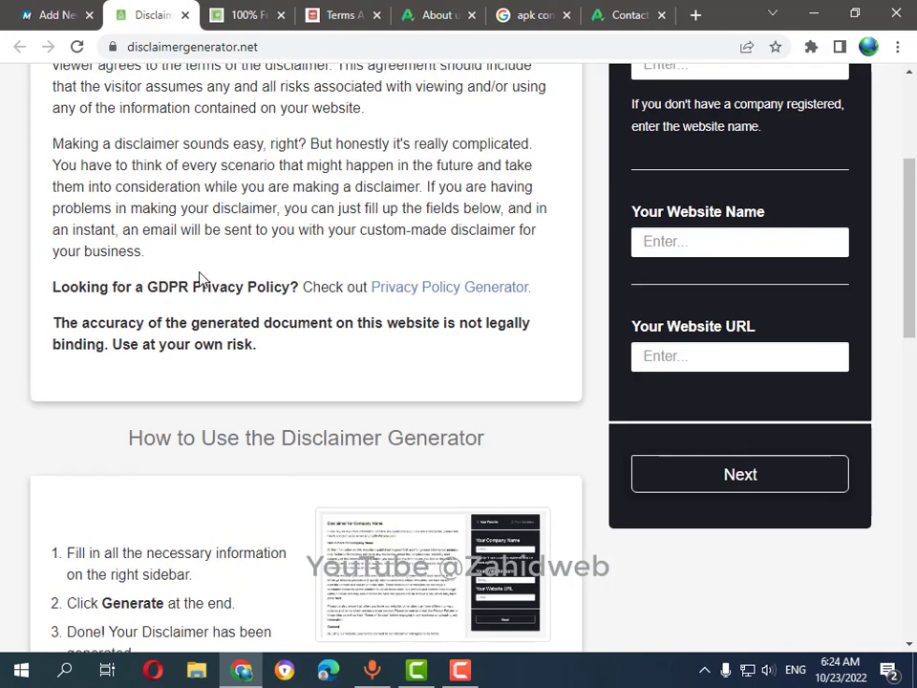
pyautogui.scroll(3, 200, 277)
pyautogui.scroll(-1, 670, 344)
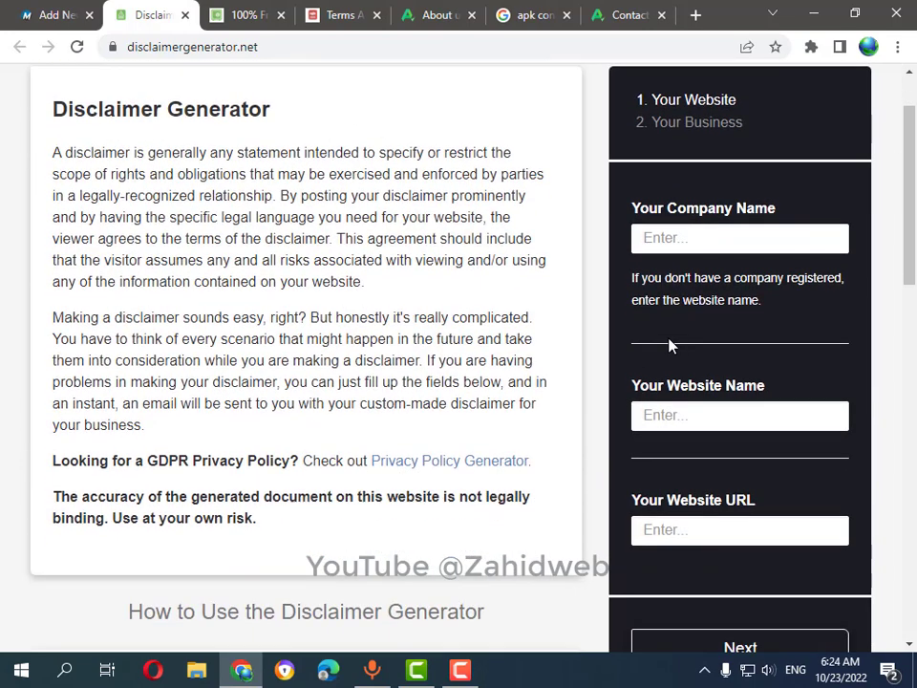
pyautogui.click(725, 238)
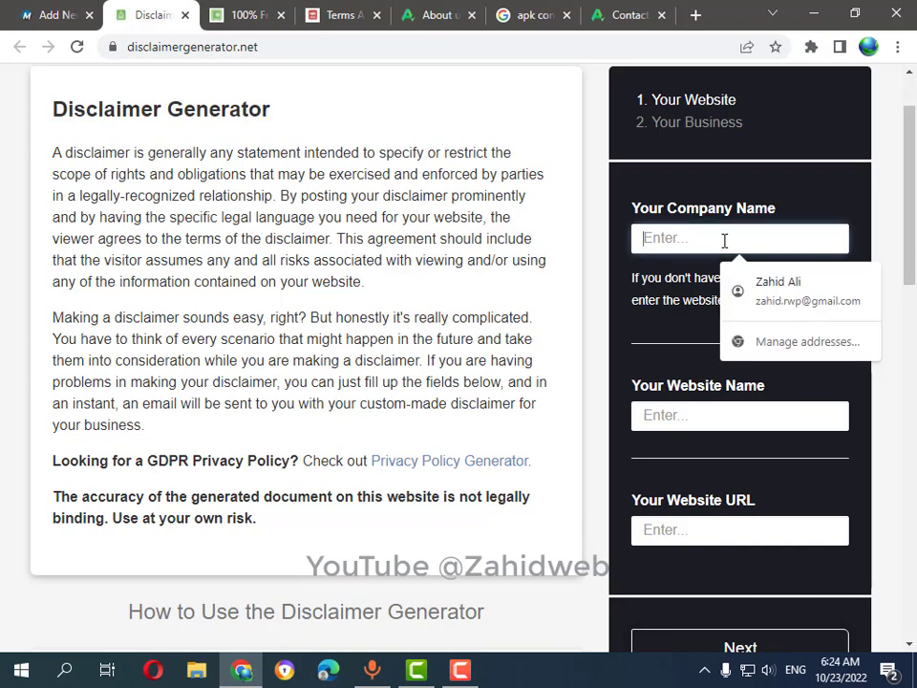
pyautogui.write('ABC')
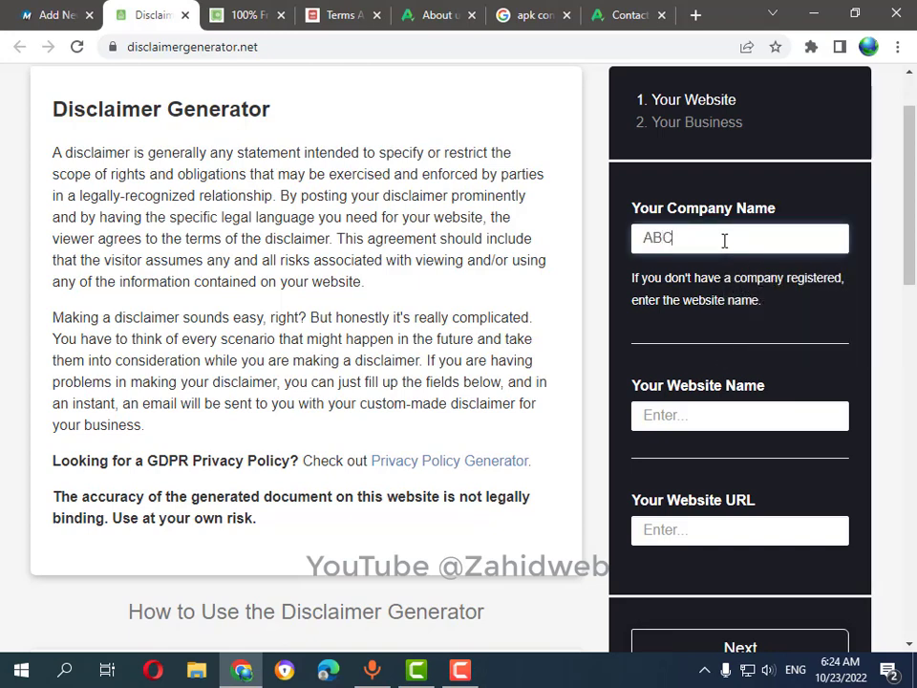
pyautogui.press('Tab')
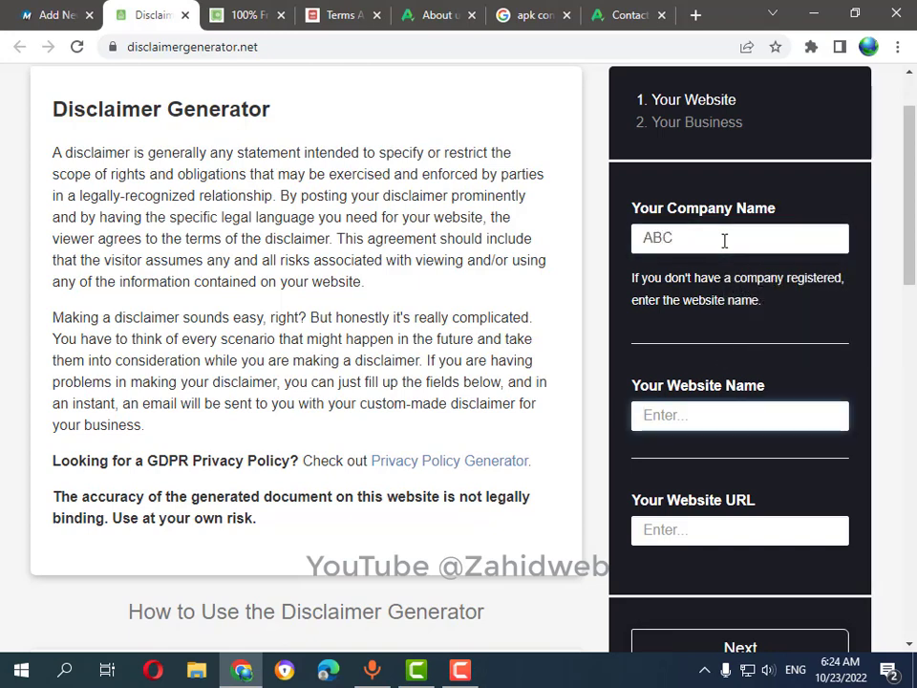
pyautogui.write('ABC')
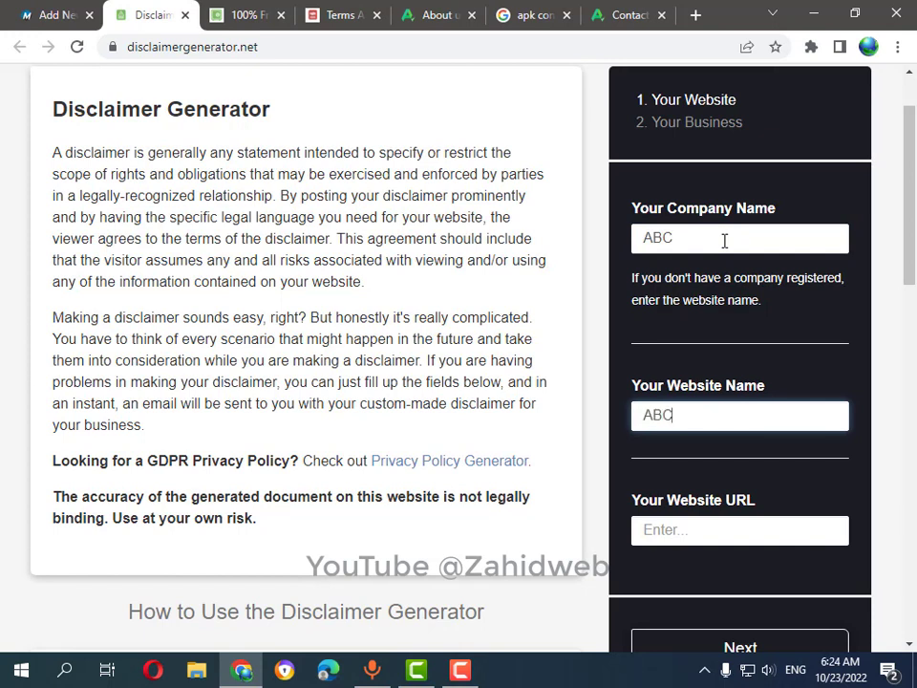
pyautogui.press('Tab')
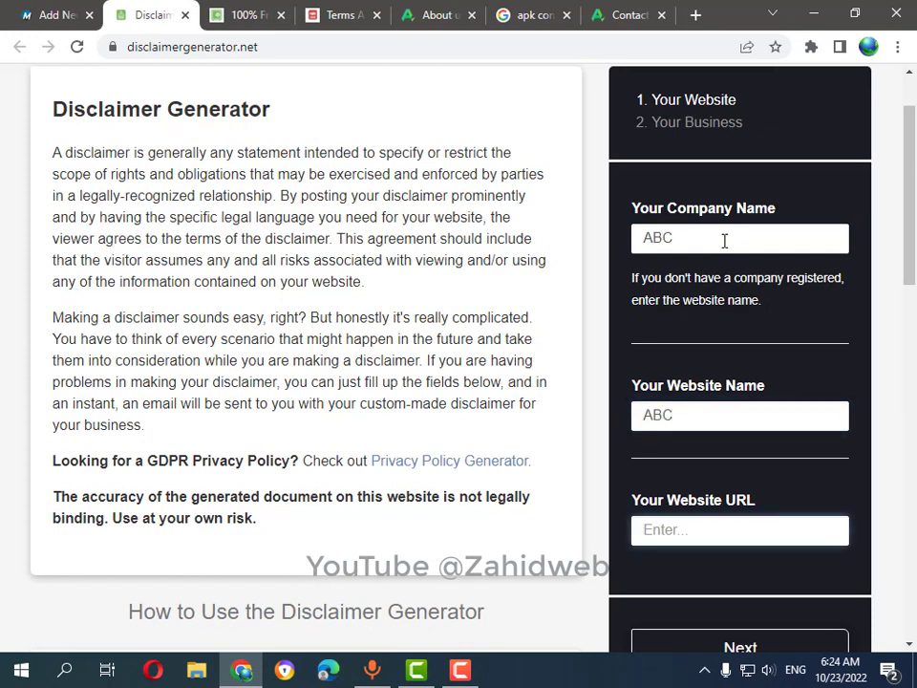
pyautogui.write('htt')
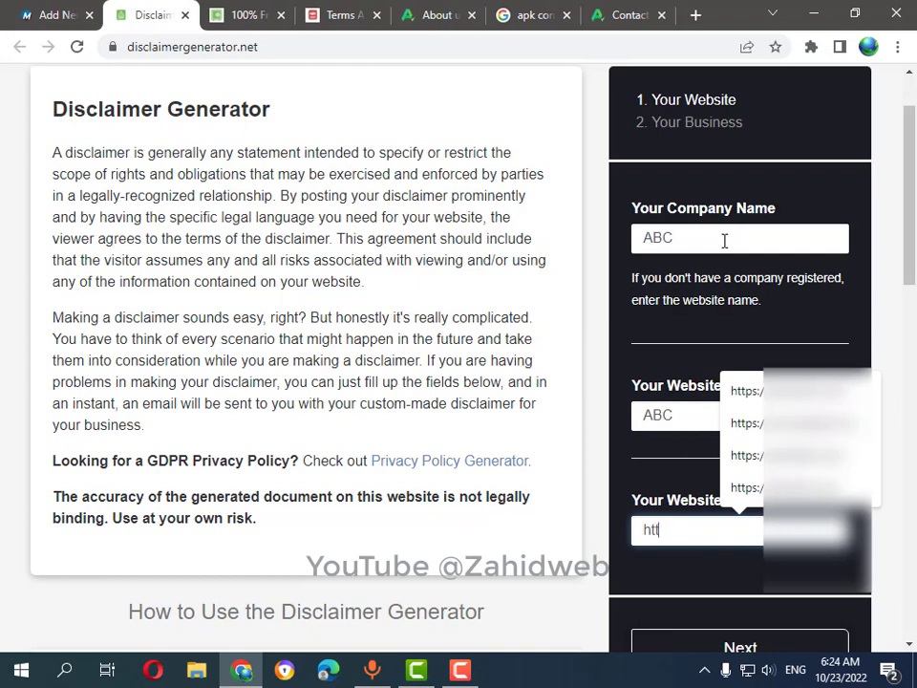
pyautogui.write('p:/')
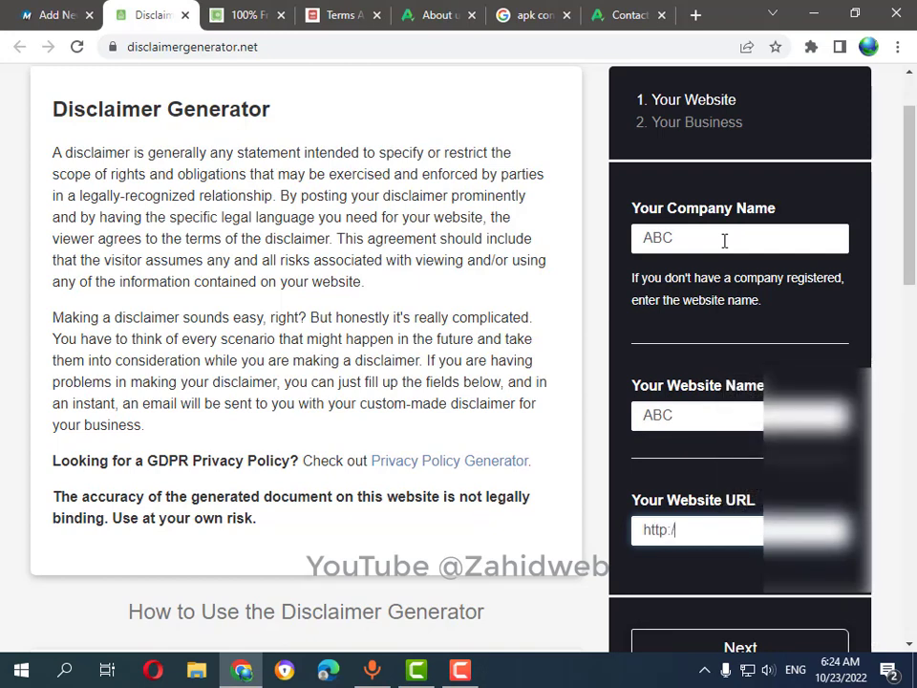
pyautogui.write('/abc.com')
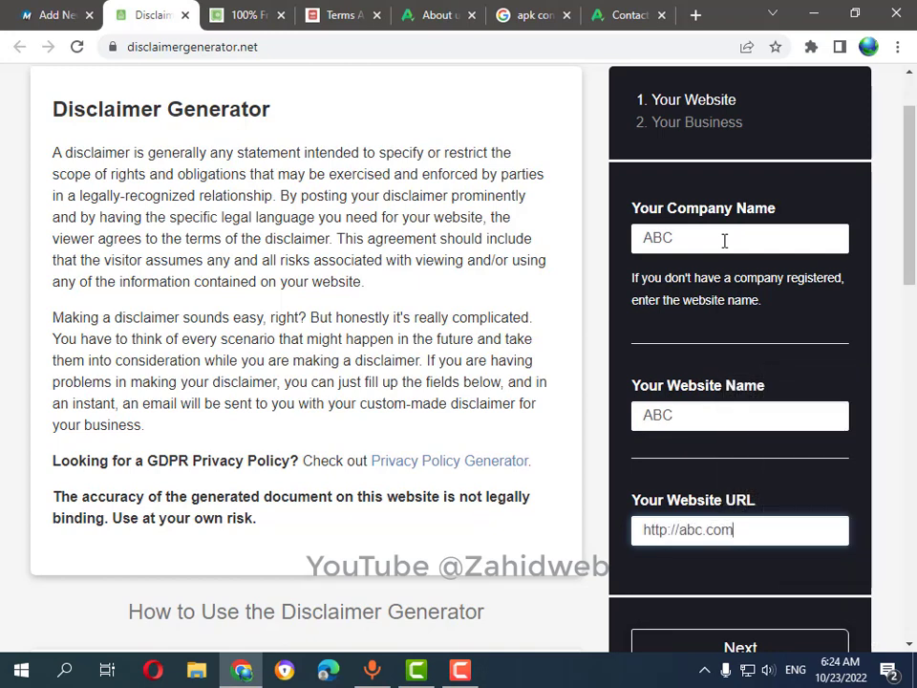
pyautogui.scroll(-1, 688, 273)
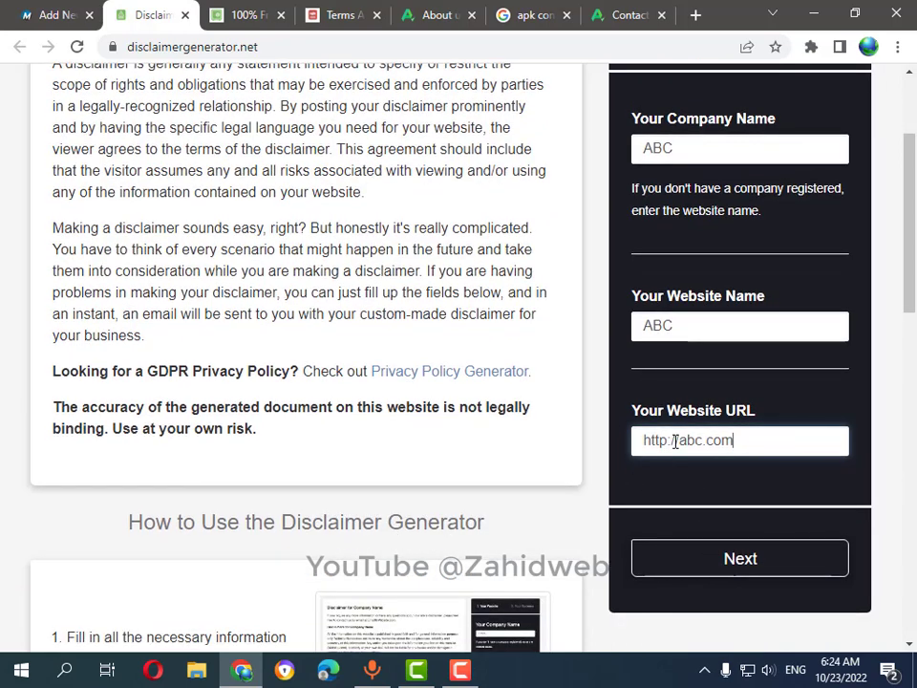
pyautogui.click(665, 440)
pyautogui.write('s')
pyautogui.click(732, 565)
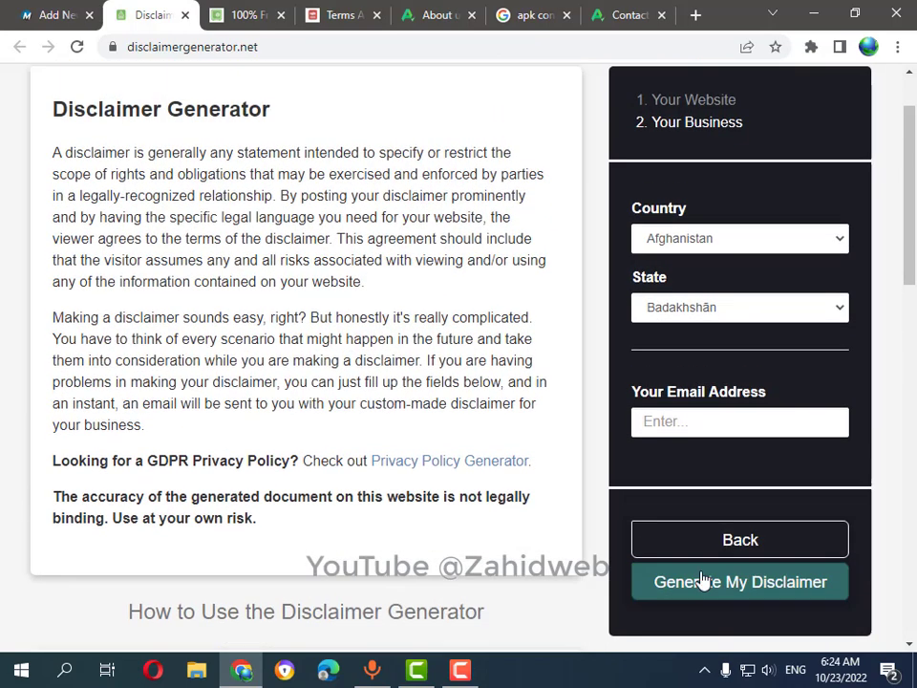
pyautogui.scroll(1, 518, 487)
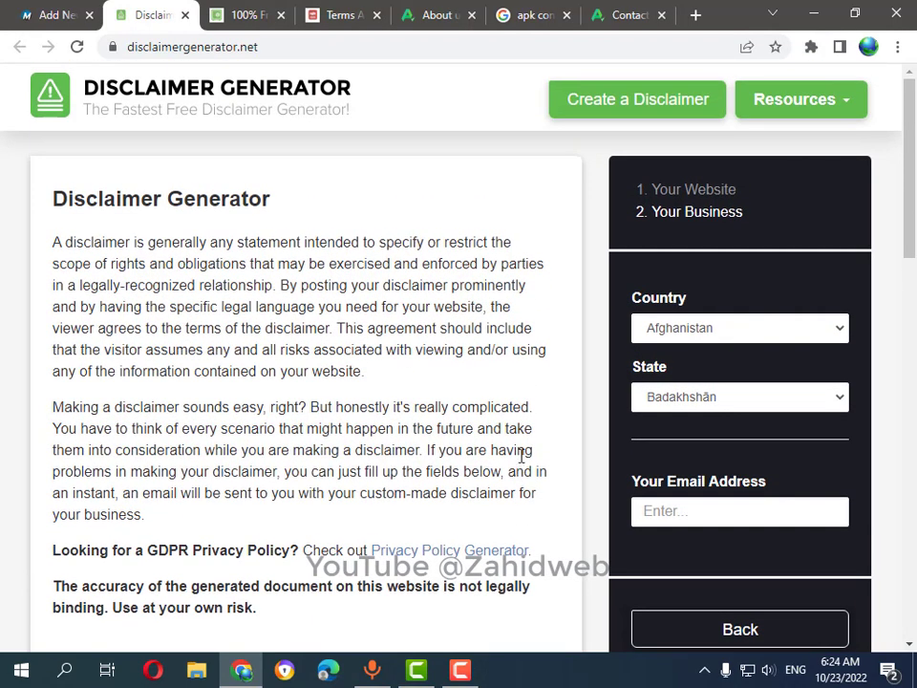
pyautogui.click(703, 336)
pyautogui.press('p')
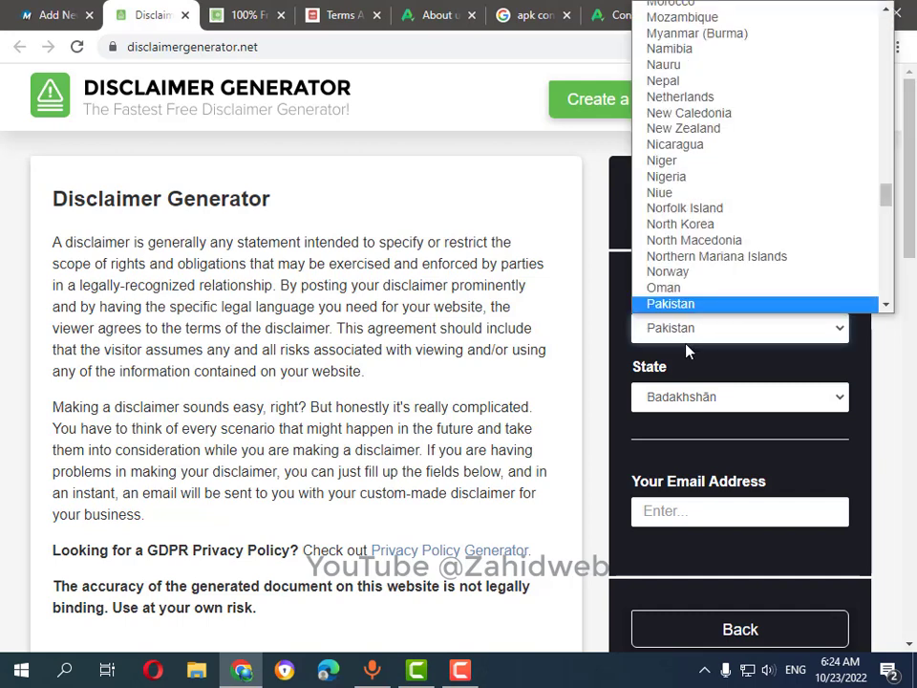
pyautogui.press('Return')
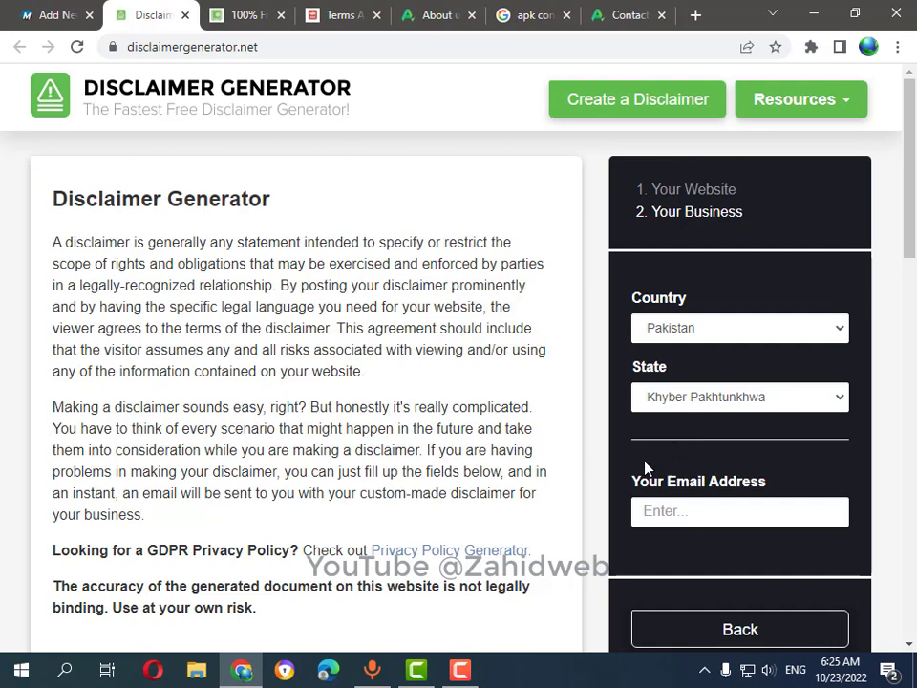
# Enter the contact e-mail address and generate the disclaimer.
pyautogui.scroll(-1, 645, 468)
pyautogui.click(704, 426)
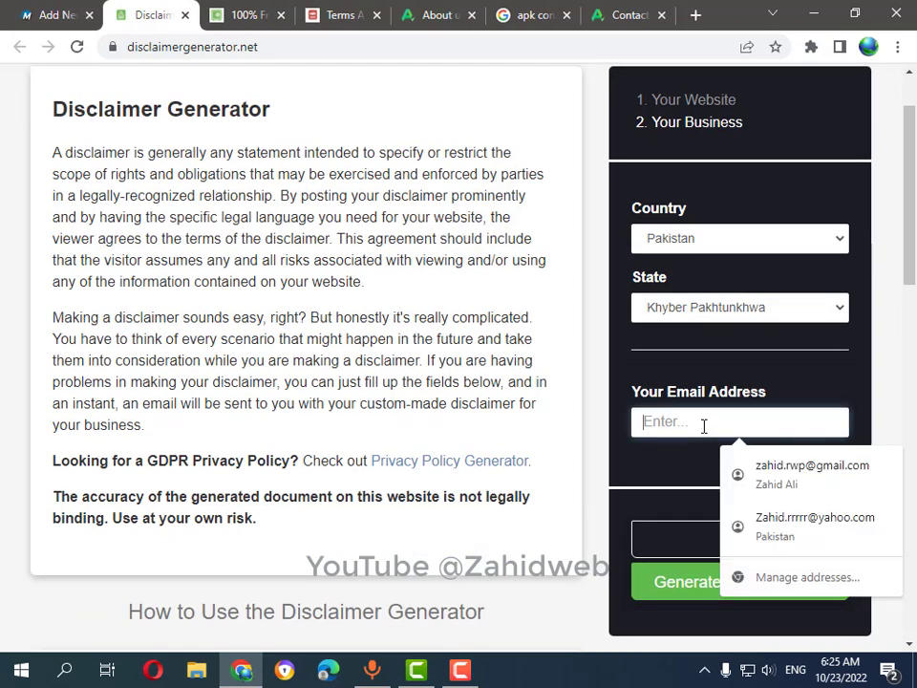
pyautogui.press('BackSpace')
pyautogui.press('BackSpace')
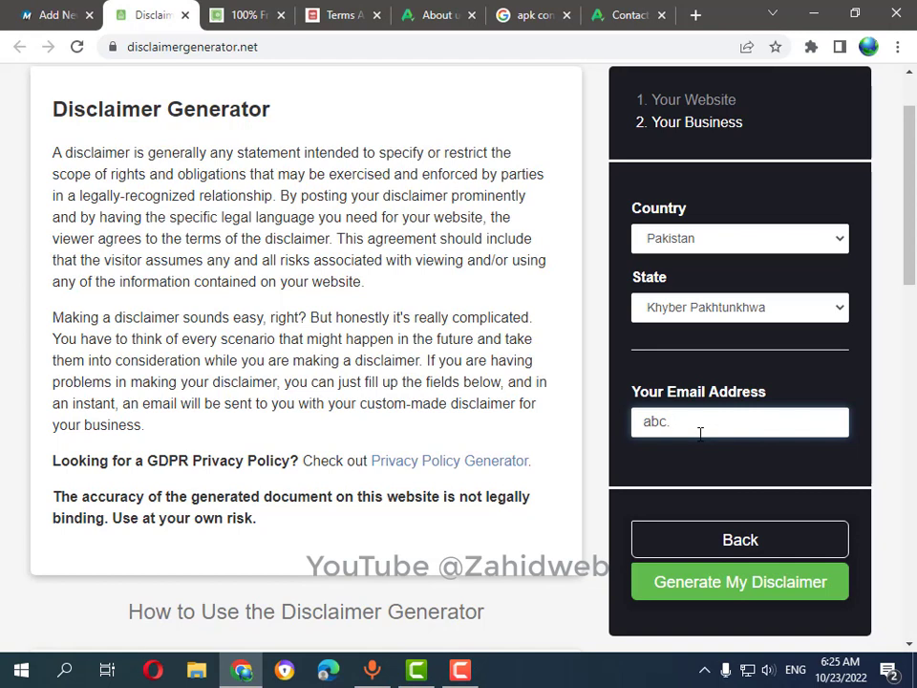
pyautogui.press('BackSpace')
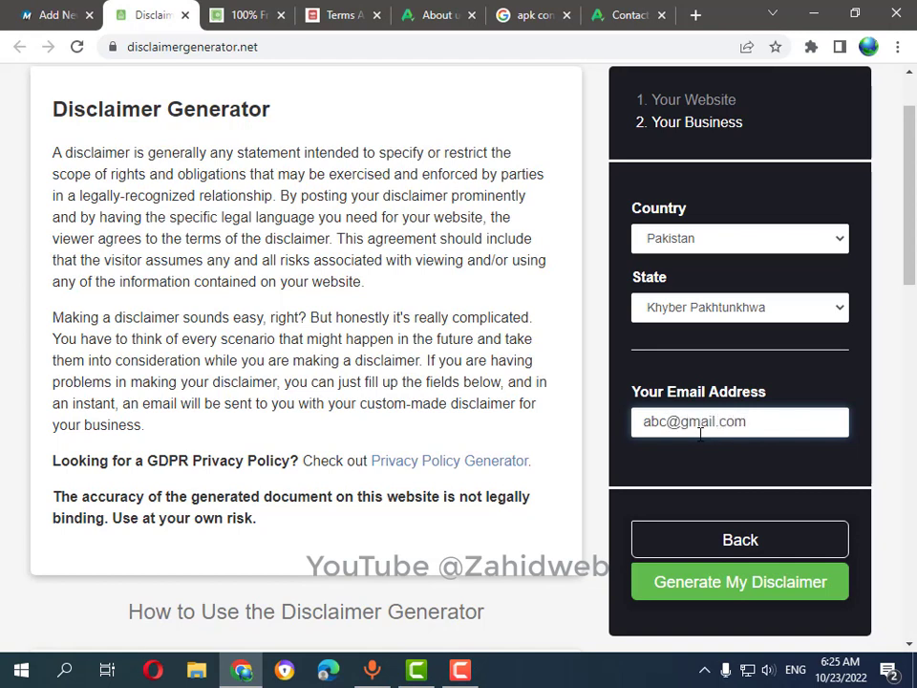
pyautogui.click(735, 596)
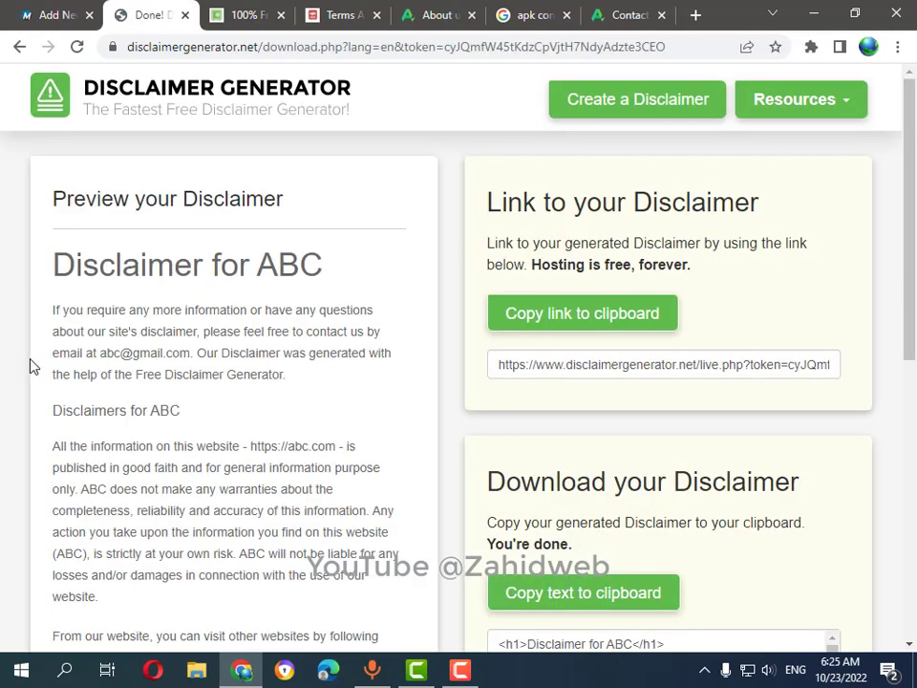
# Copy the generated 'Disclaimer for ABC' HTML text to the clipboard.
pyautogui.scroll(-2, 61, 329)
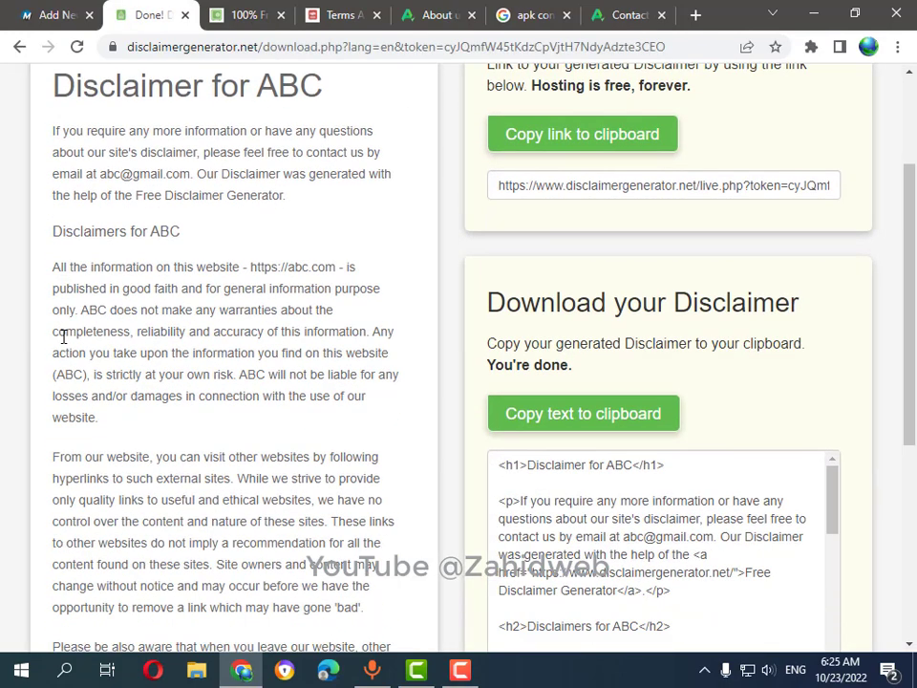
pyautogui.scroll(2, 63, 336)
pyautogui.scroll(-3, 347, 358)
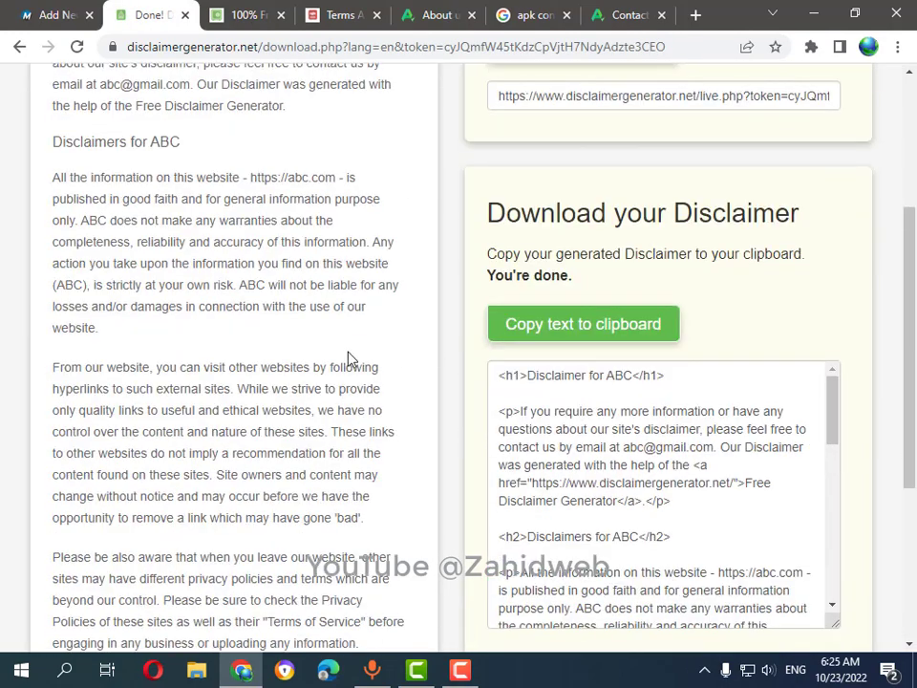
pyautogui.click(579, 330)
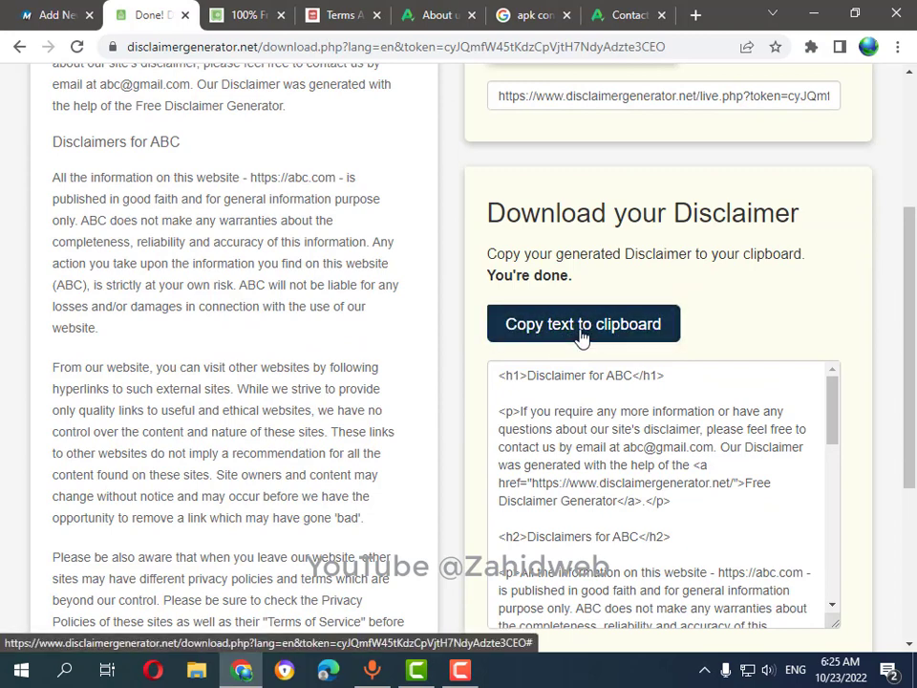
# Replace the WordPress page title with 'Disclaimer'.
pyautogui.click(25, 16)
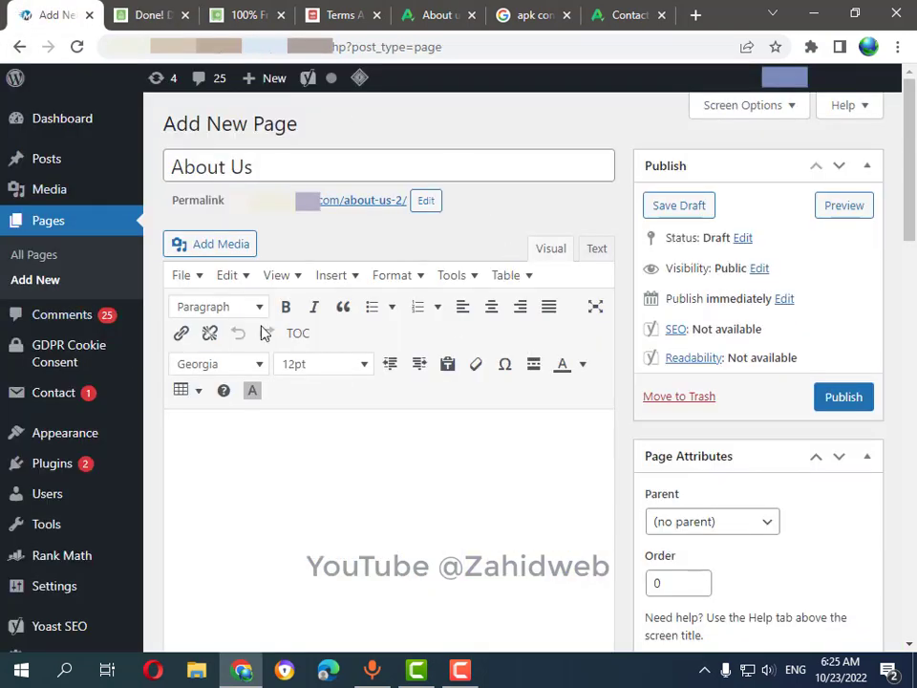
pyautogui.moveTo(292, 168); pyautogui.dragTo(174, 166)
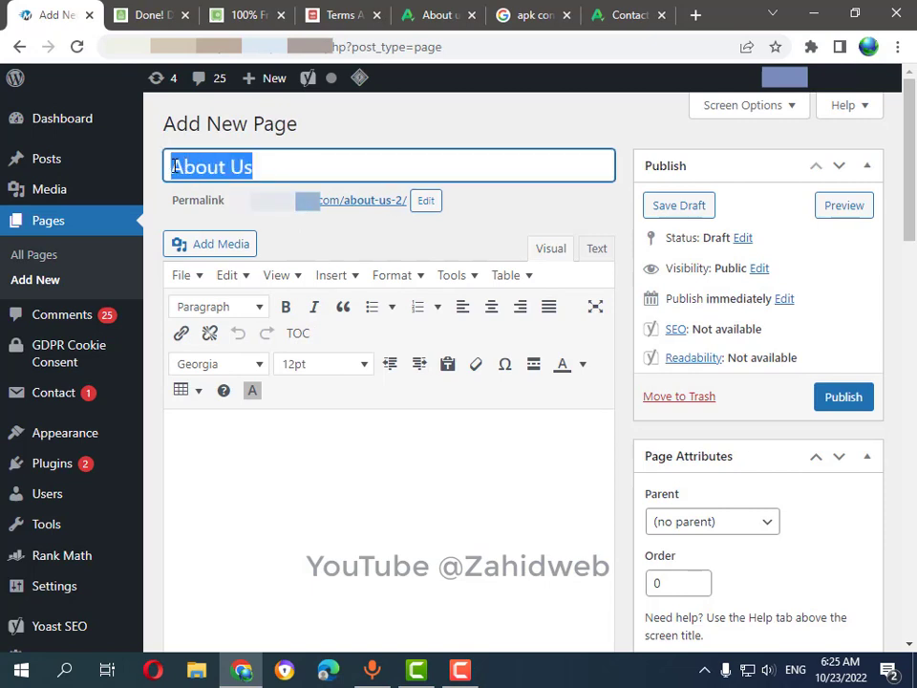
pyautogui.write('Dicla')
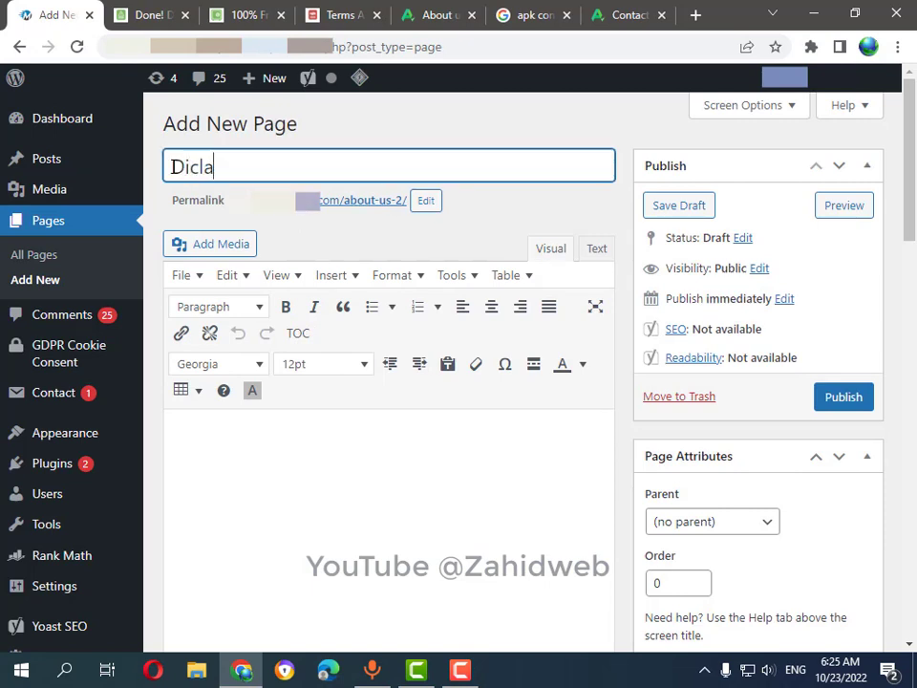
pyautogui.press('BackSpace')
pyautogui.press('BackSpace')
pyautogui.press('BackSpace')
pyautogui.write('sclaimer')
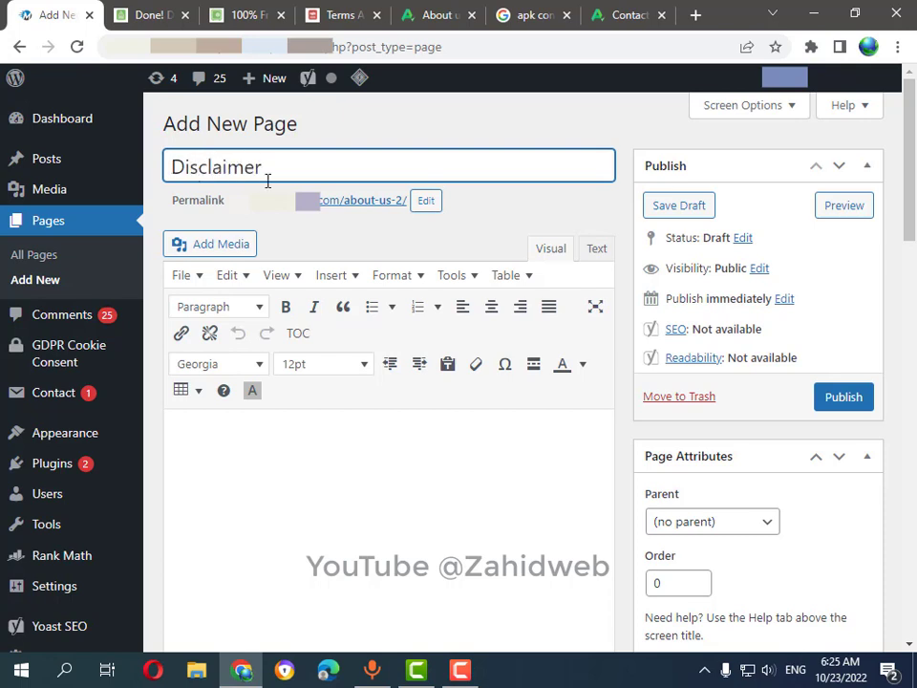
# Set the permalink slug to 'disclaimer' and switch the body to the Text editor.
pyautogui.click(426, 200)
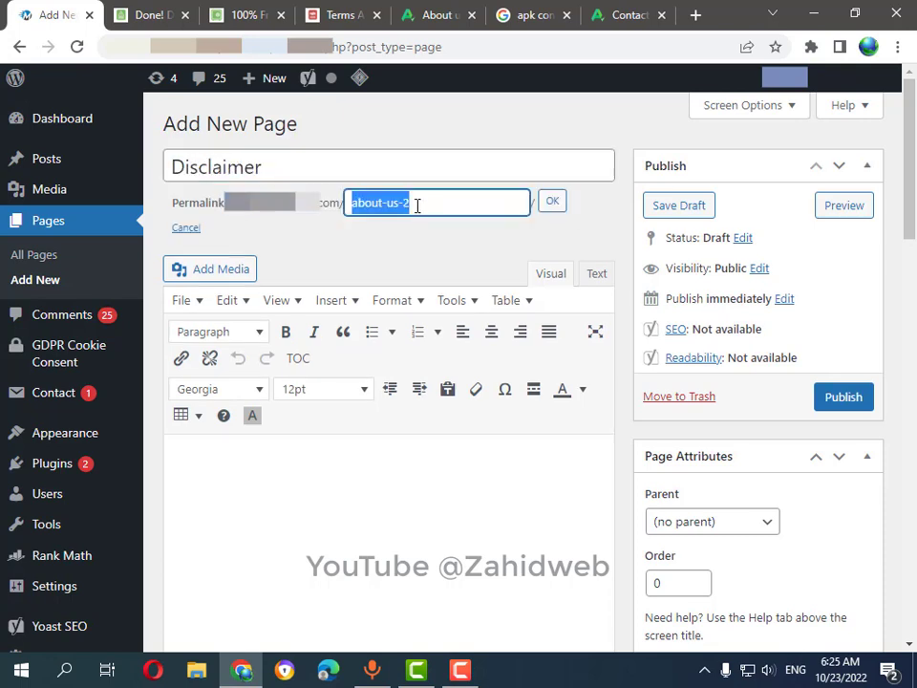
pyautogui.write('disclaimer')
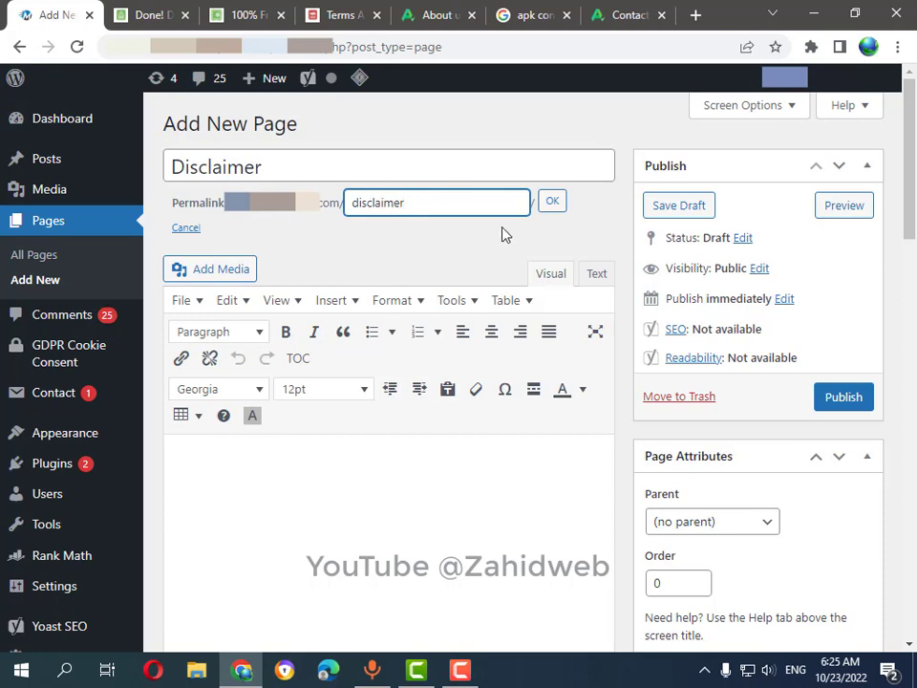
pyautogui.click(552, 201)
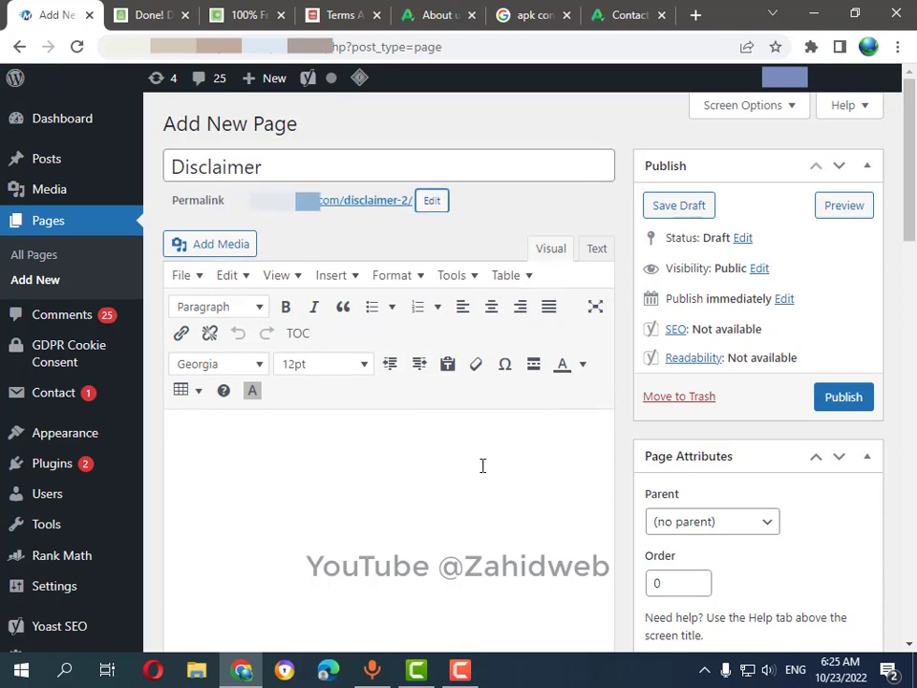
pyautogui.click(596, 251)
# Paste the generated disclaimer HTML into the page and return to the Visual view.
pyautogui.hotkey('ctrl', 'v')
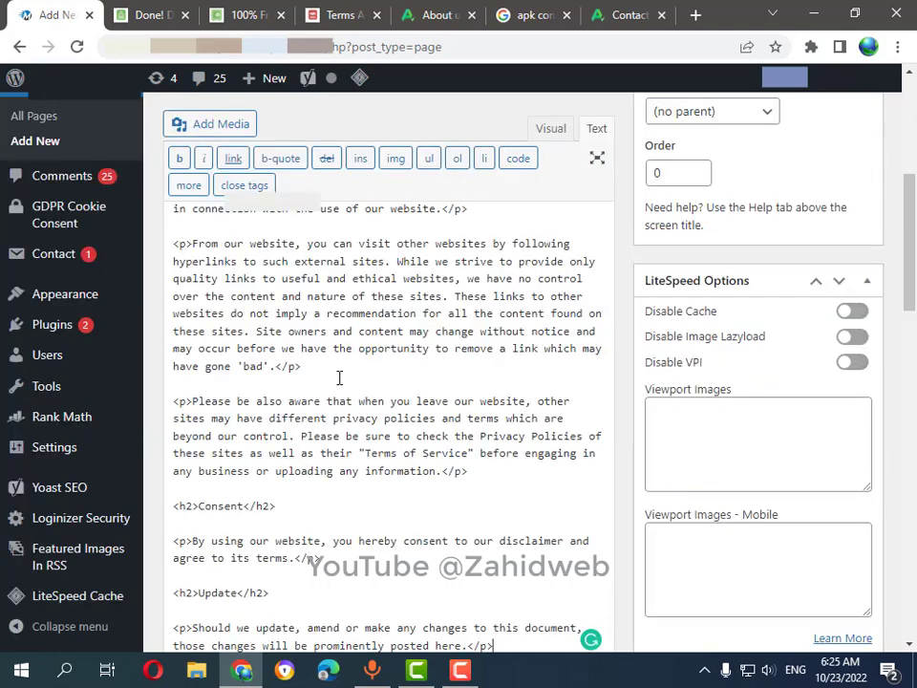
pyautogui.scroll(3, 340, 376)
pyautogui.click(551, 130)
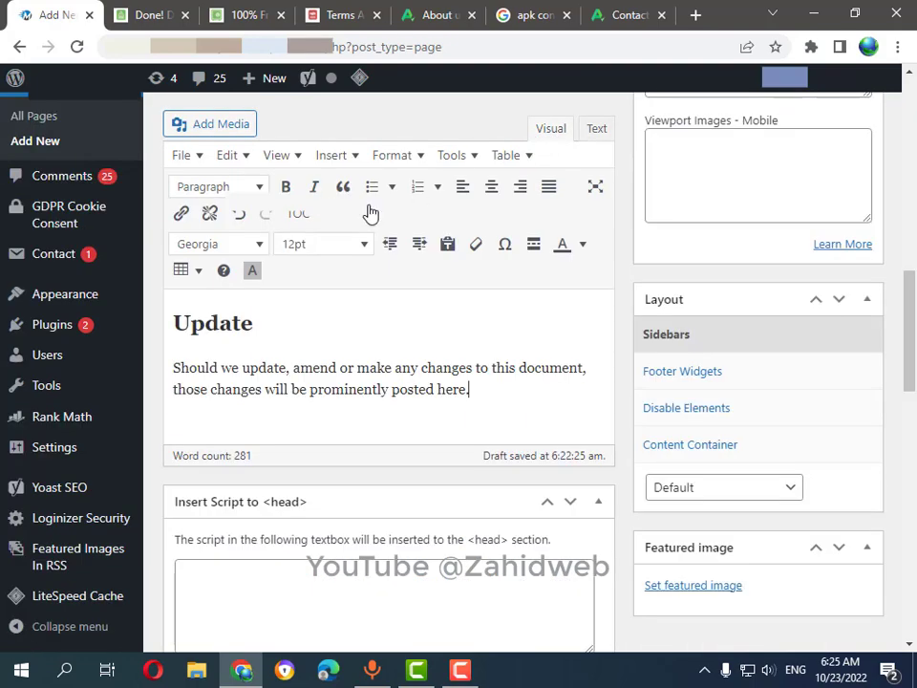
pyautogui.scroll(15, 359, 363)
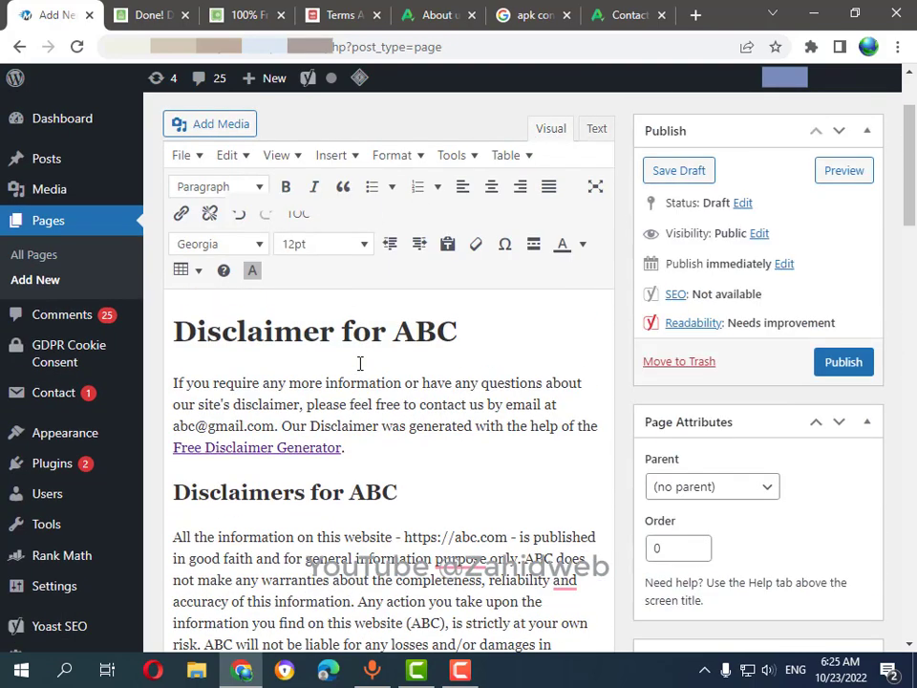
pyautogui.scroll(2, 360, 383)
pyautogui.scroll(-4, 430, 382)
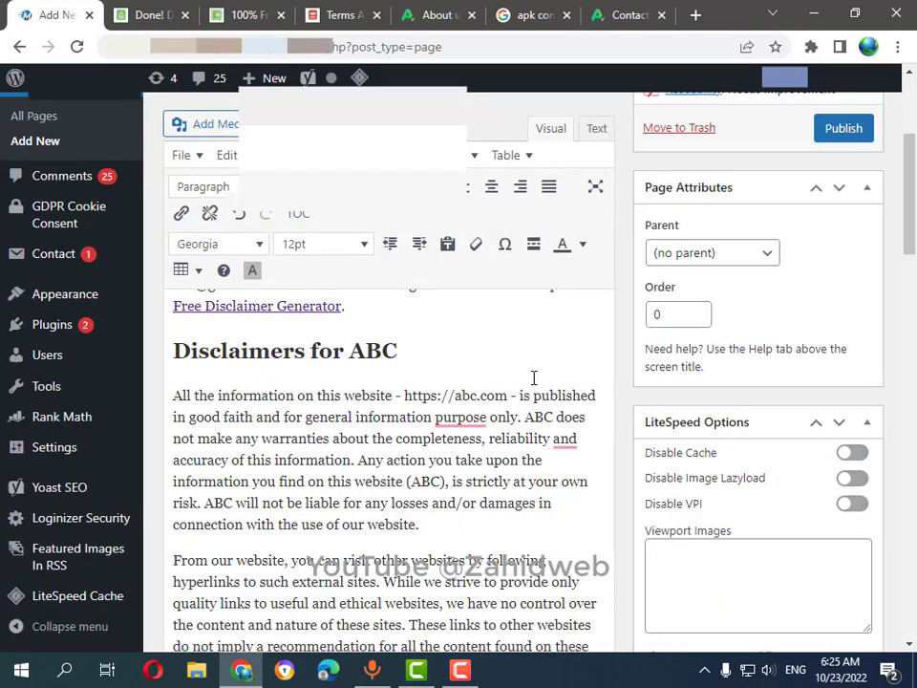
pyautogui.scroll(2, 411, 478)
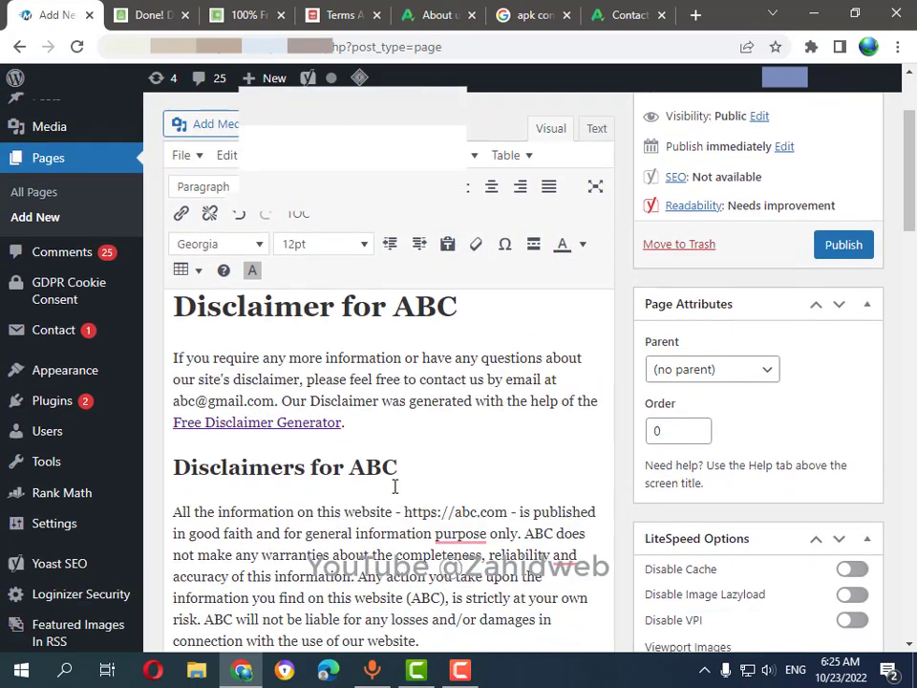
pyautogui.scroll(-2, 402, 468)
# Accept grammar fixes: 'purpose' to 'purposes' and a comma after 'reliability'.
pyautogui.click(477, 417)
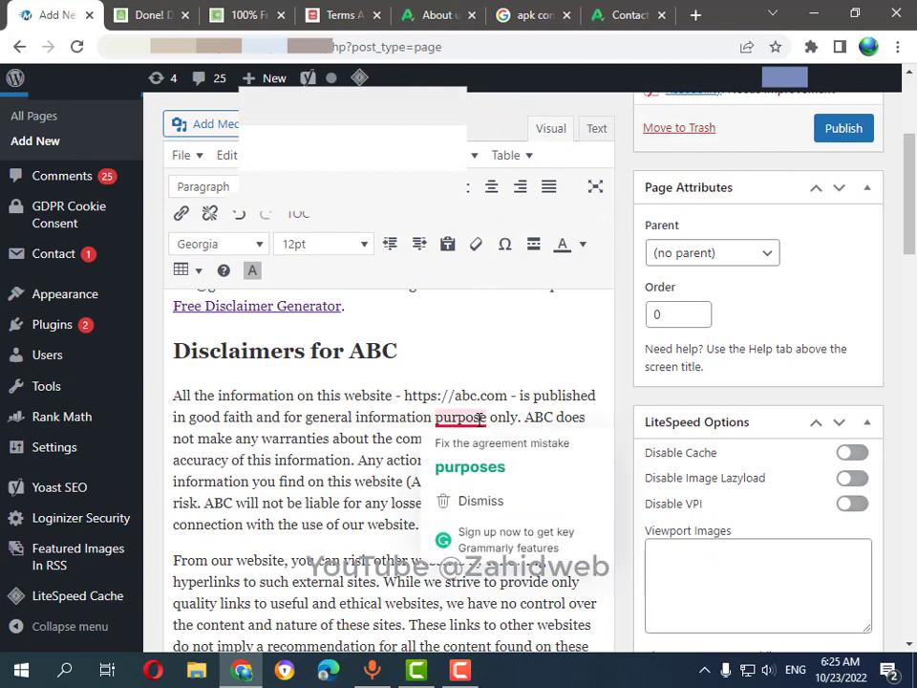
pyautogui.click(477, 467)
pyautogui.click(567, 439)
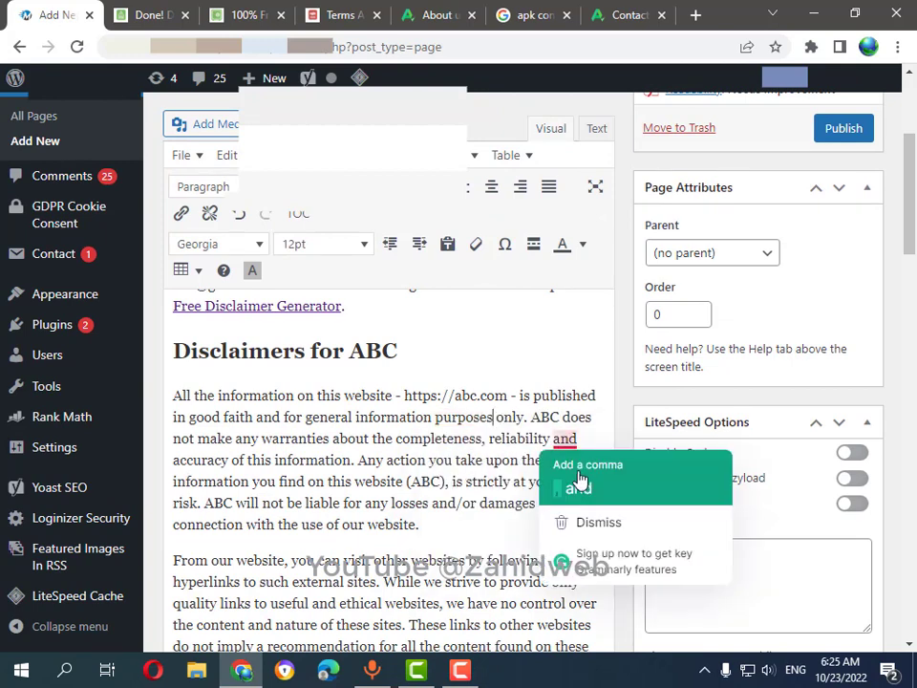
pyautogui.click(573, 486)
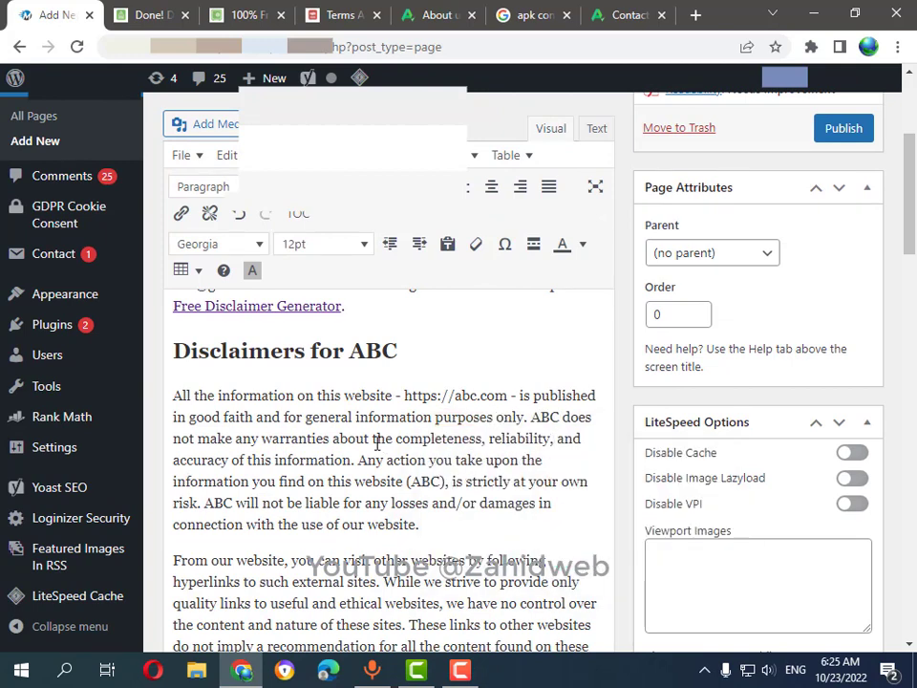
# Delete the sentence crediting the Free Disclaimer Generator.
pyautogui.scroll(5, 377, 442)
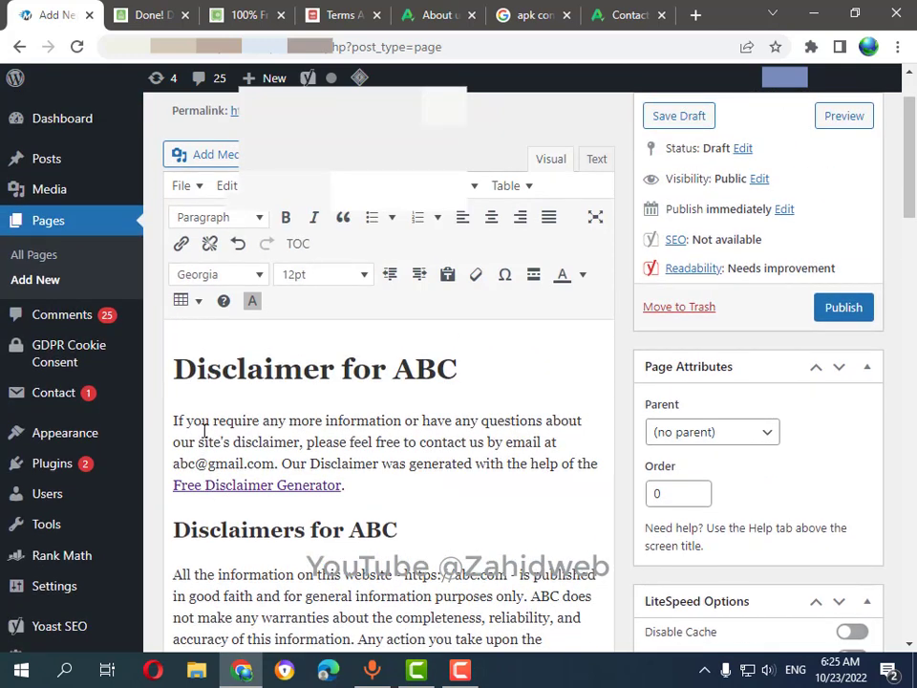
pyautogui.moveTo(280, 463); pyautogui.dragTo(395, 483)
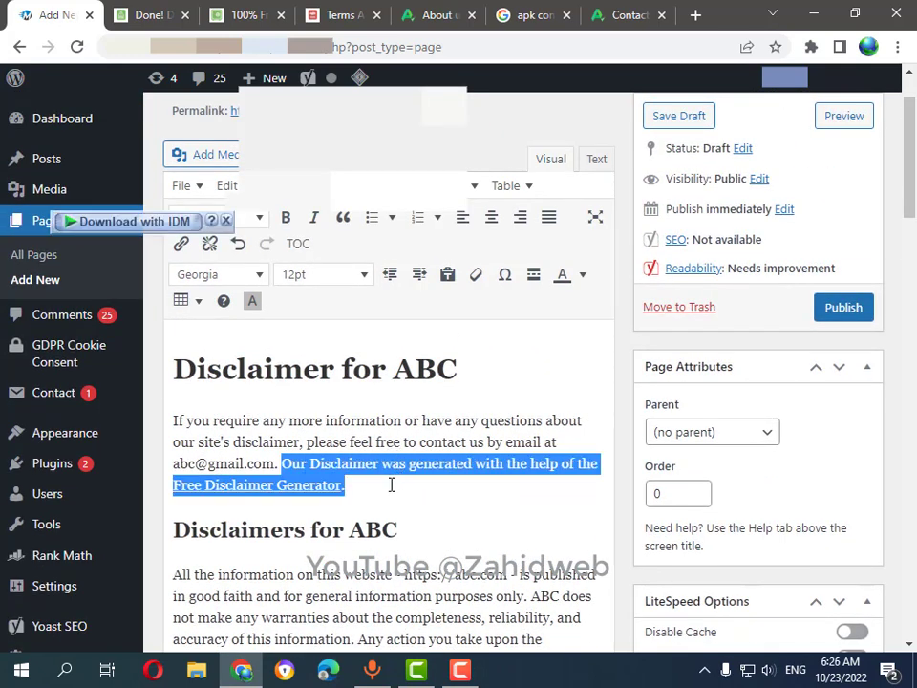
pyautogui.press('BackSpace')
# Change 'which are' to 'that are' using the grammar suggestion.
pyautogui.scroll(1, 384, 492)
pyautogui.scroll(-7, 372, 492)
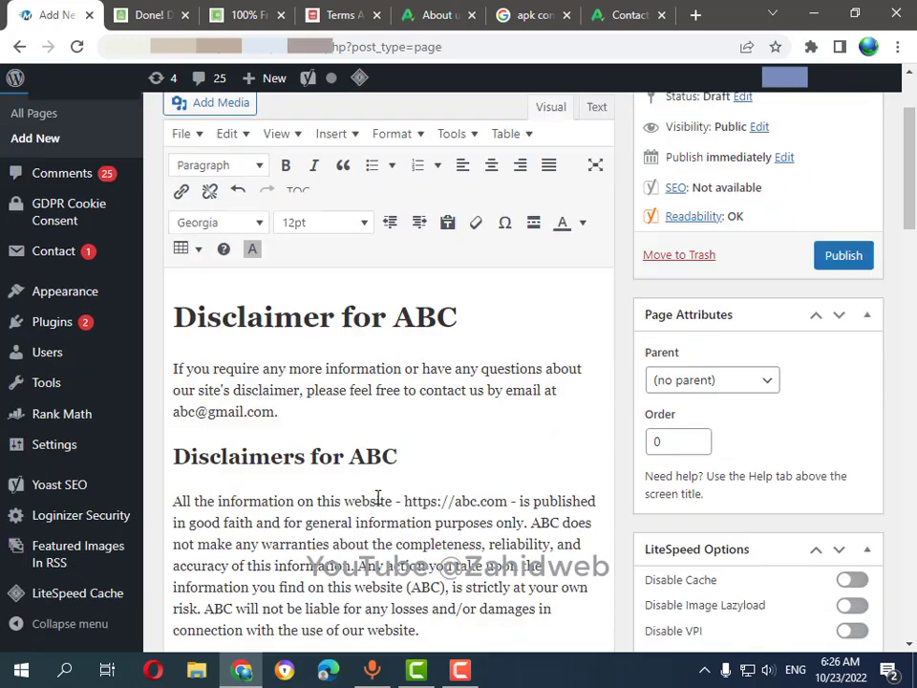
pyautogui.scroll(-1, 365, 496)
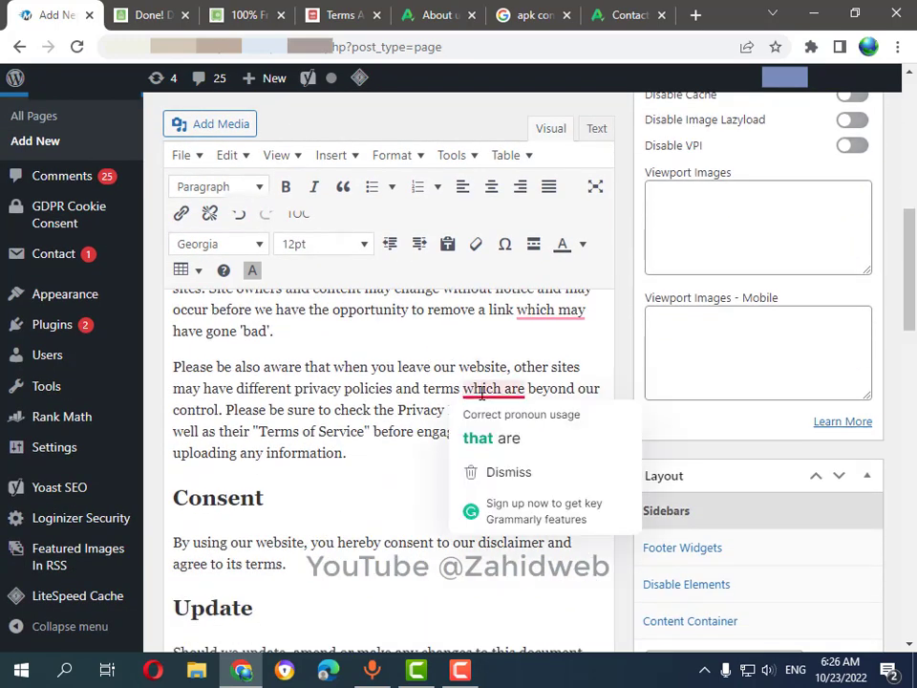
pyautogui.moveTo(519, 309)
pyautogui.click(532, 360)
# Review the finished disclaimer text, then bring up the Privacy Policy Generator.
pyautogui.scroll(-3, 290, 430)
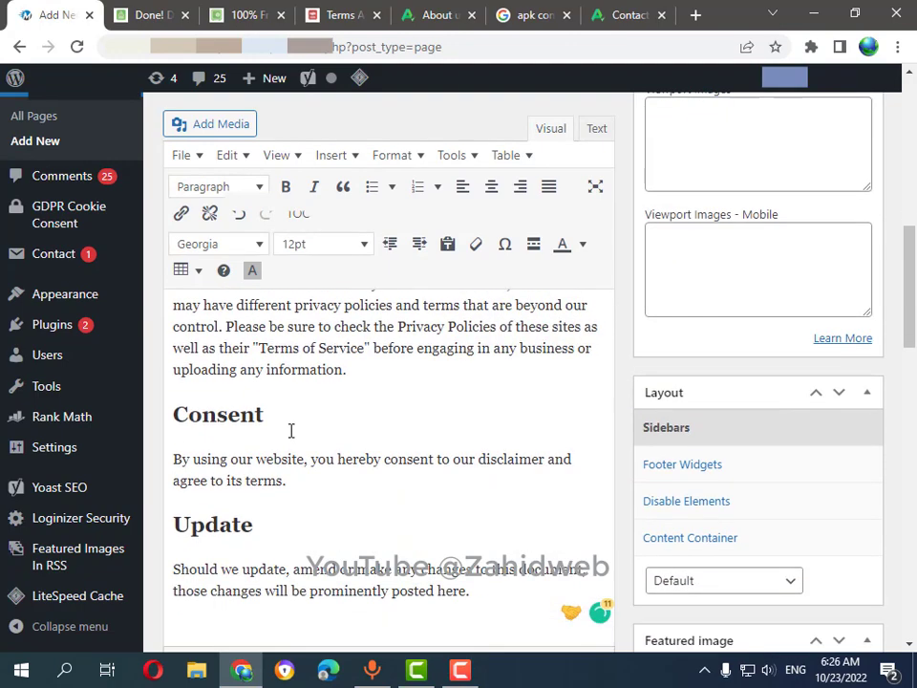
pyautogui.scroll(3, 248, 428)
pyautogui.scroll(8, 248, 428)
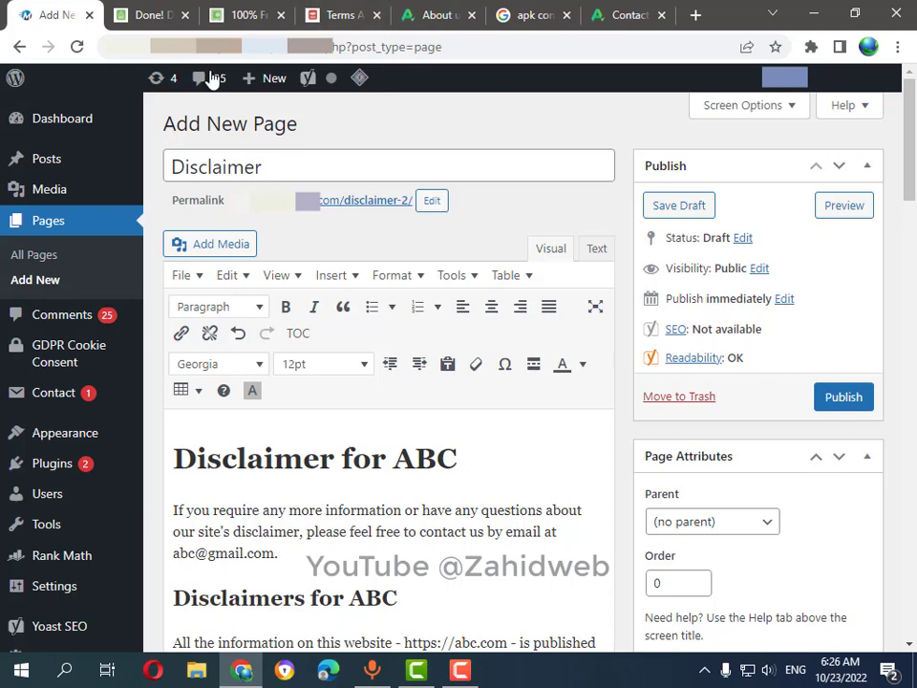
pyautogui.click(231, 13)
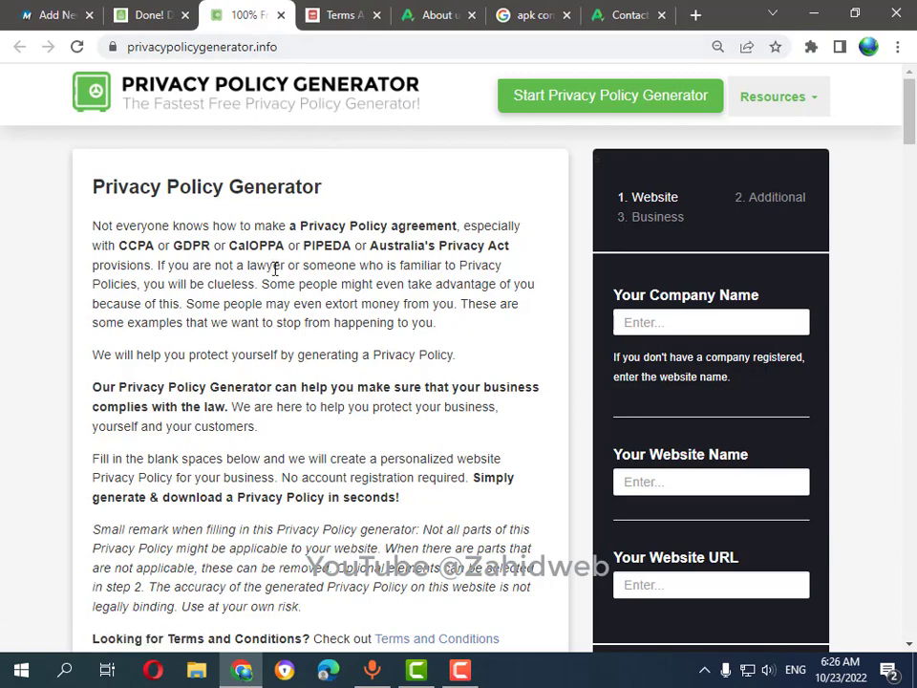
pyautogui.scroll(-2, 692, 322)
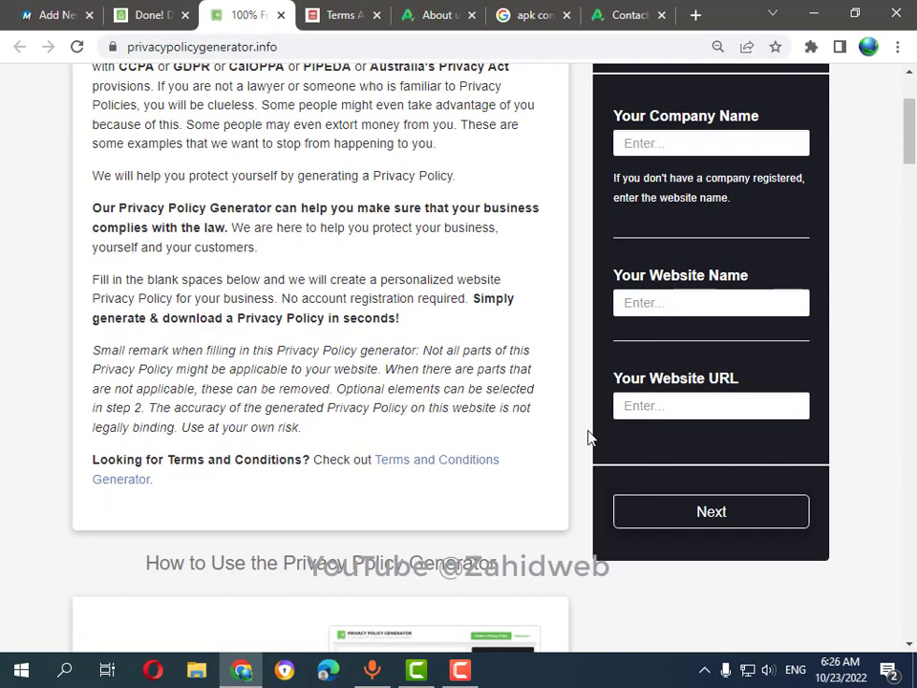
pyautogui.scroll(2, 681, 449)
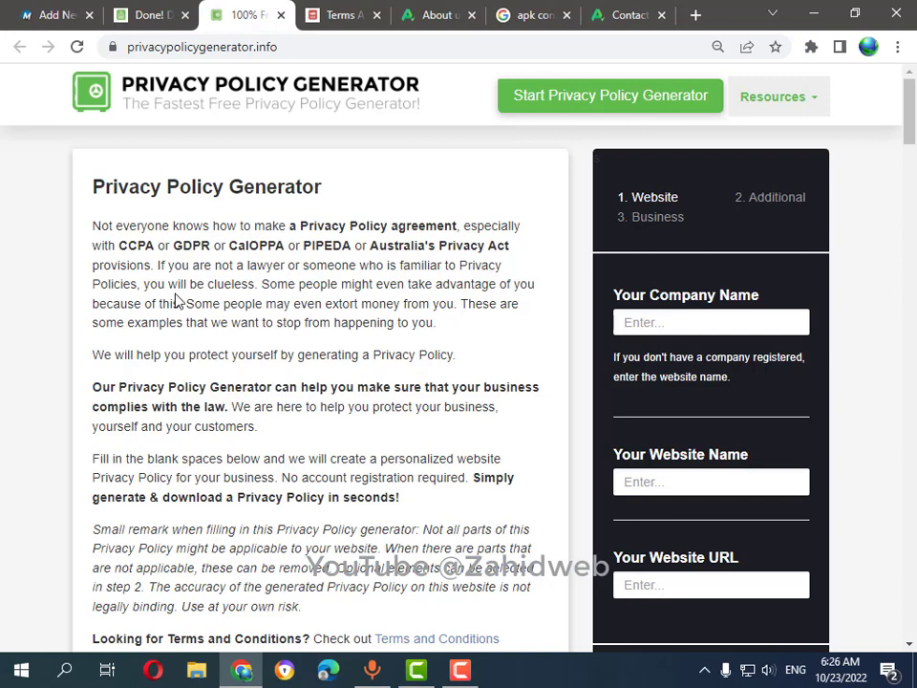
# Switch to the Terms and Conditions Generator and scroll through its company and website form.
pyautogui.click(346, 10)
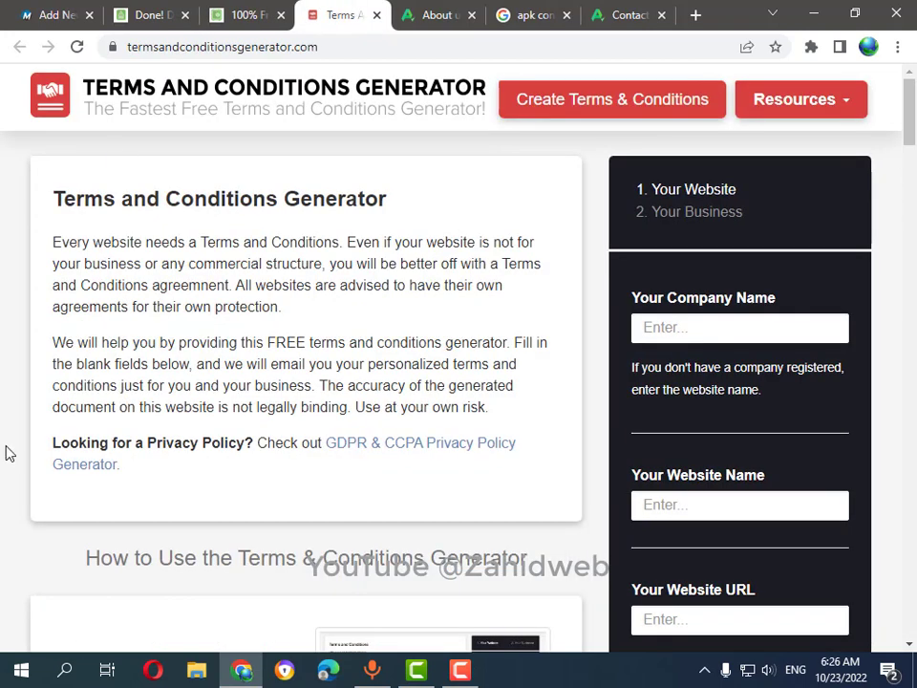
pyautogui.scroll(-3, 755, 372)
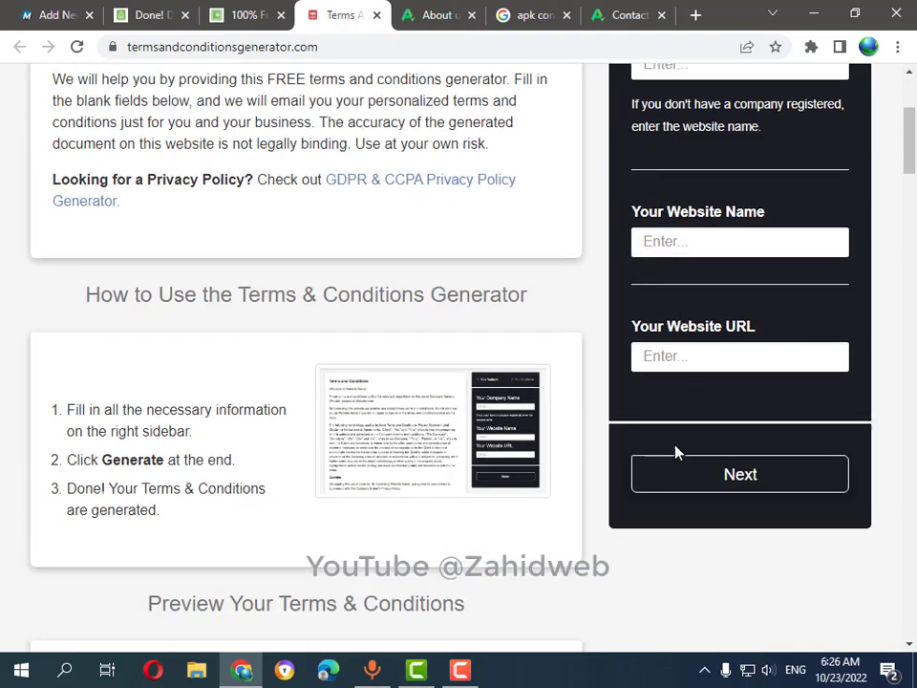
pyautogui.scroll(3, 675, 456)
pyautogui.scroll(-4, 673, 461)
pyautogui.scroll(4, 726, 430)
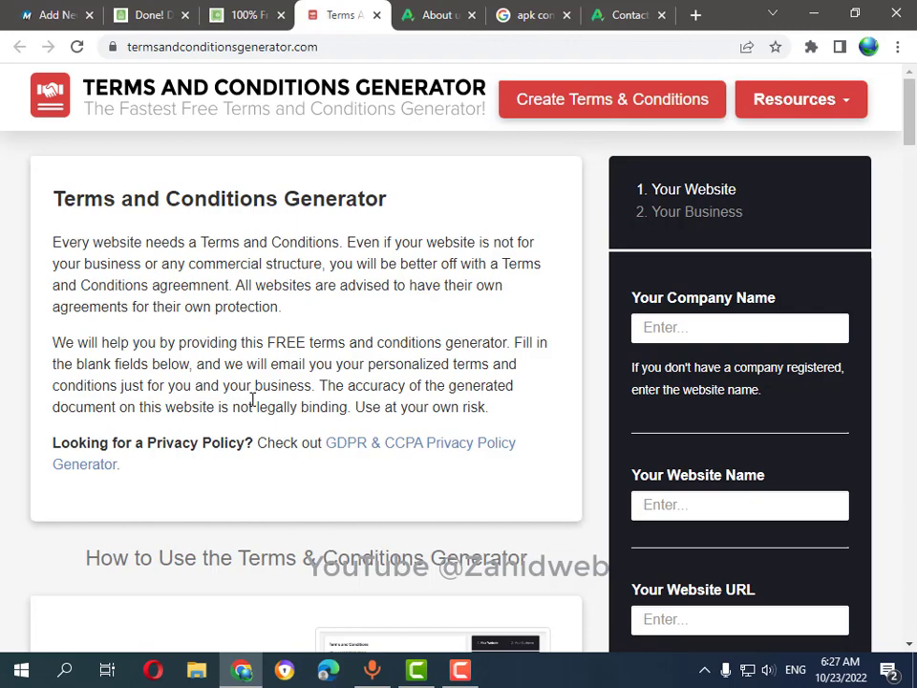
pyautogui.scroll(-5, 242, 416)
pyautogui.scroll(5, 241, 419)
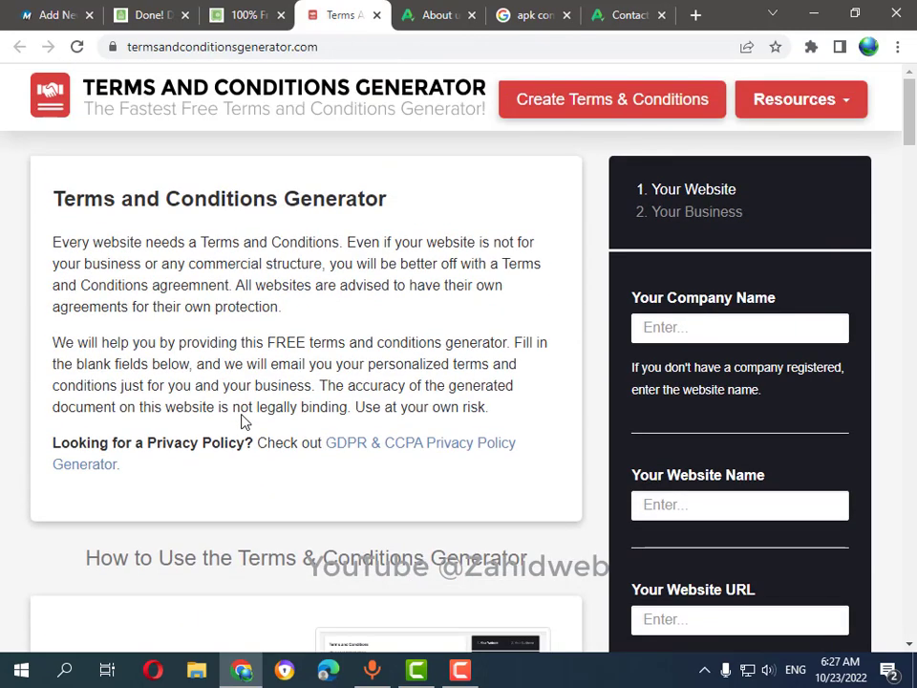